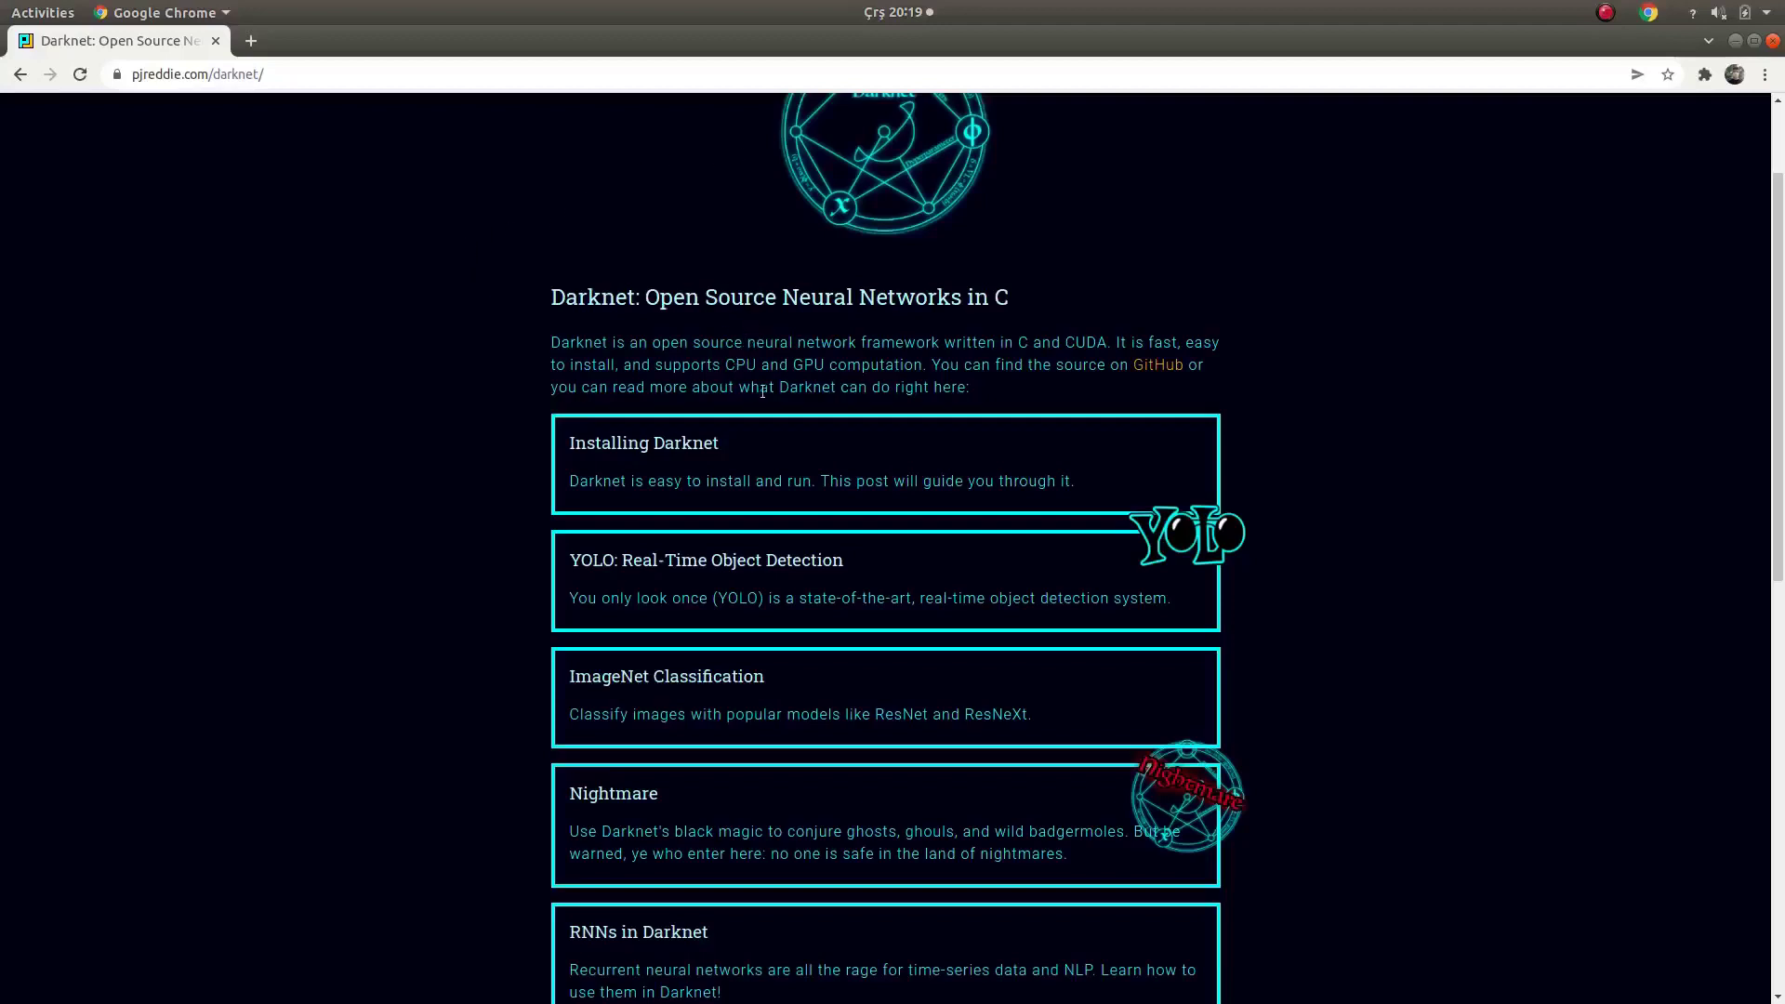
scroll(771, 410, "up", 1)
scroll(854, 439, "up", 2)
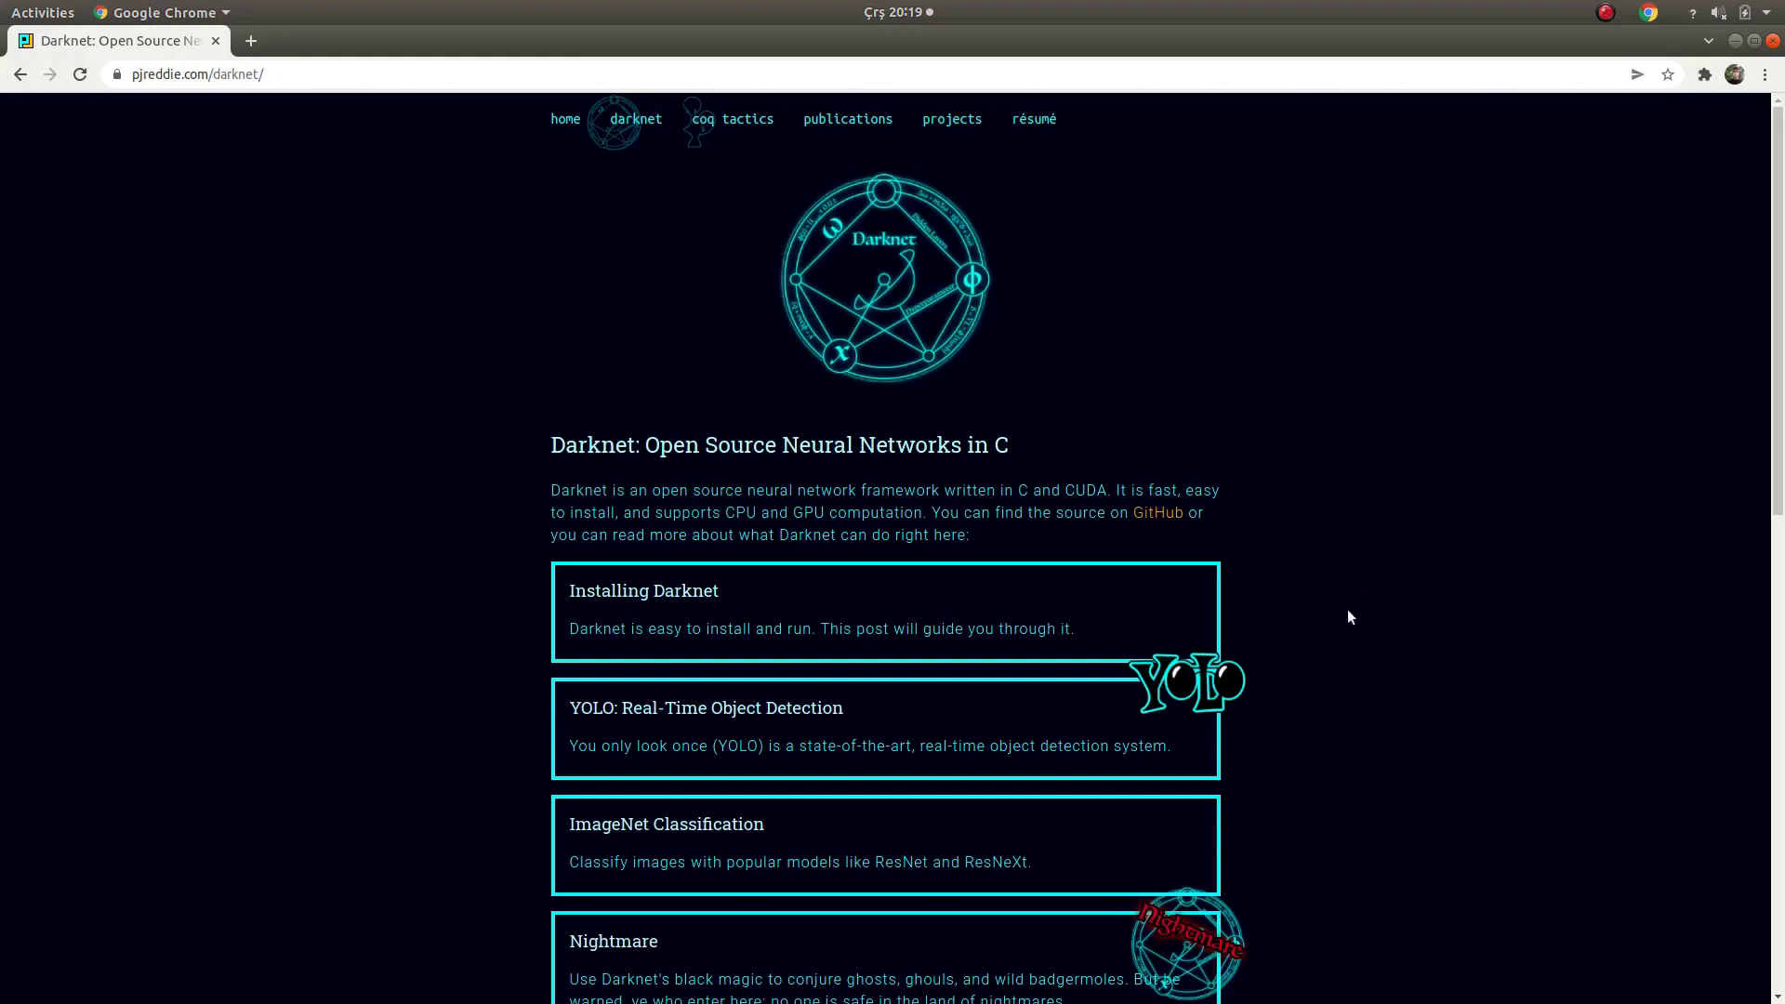
scroll(1370, 592, "down", 1)
scroll(1236, 491, "up", 1)
Open the Darknet GitHub repository in a new tab, view it, then return to the homepage.
middle_click(1155, 514)
left_click(336, 40)
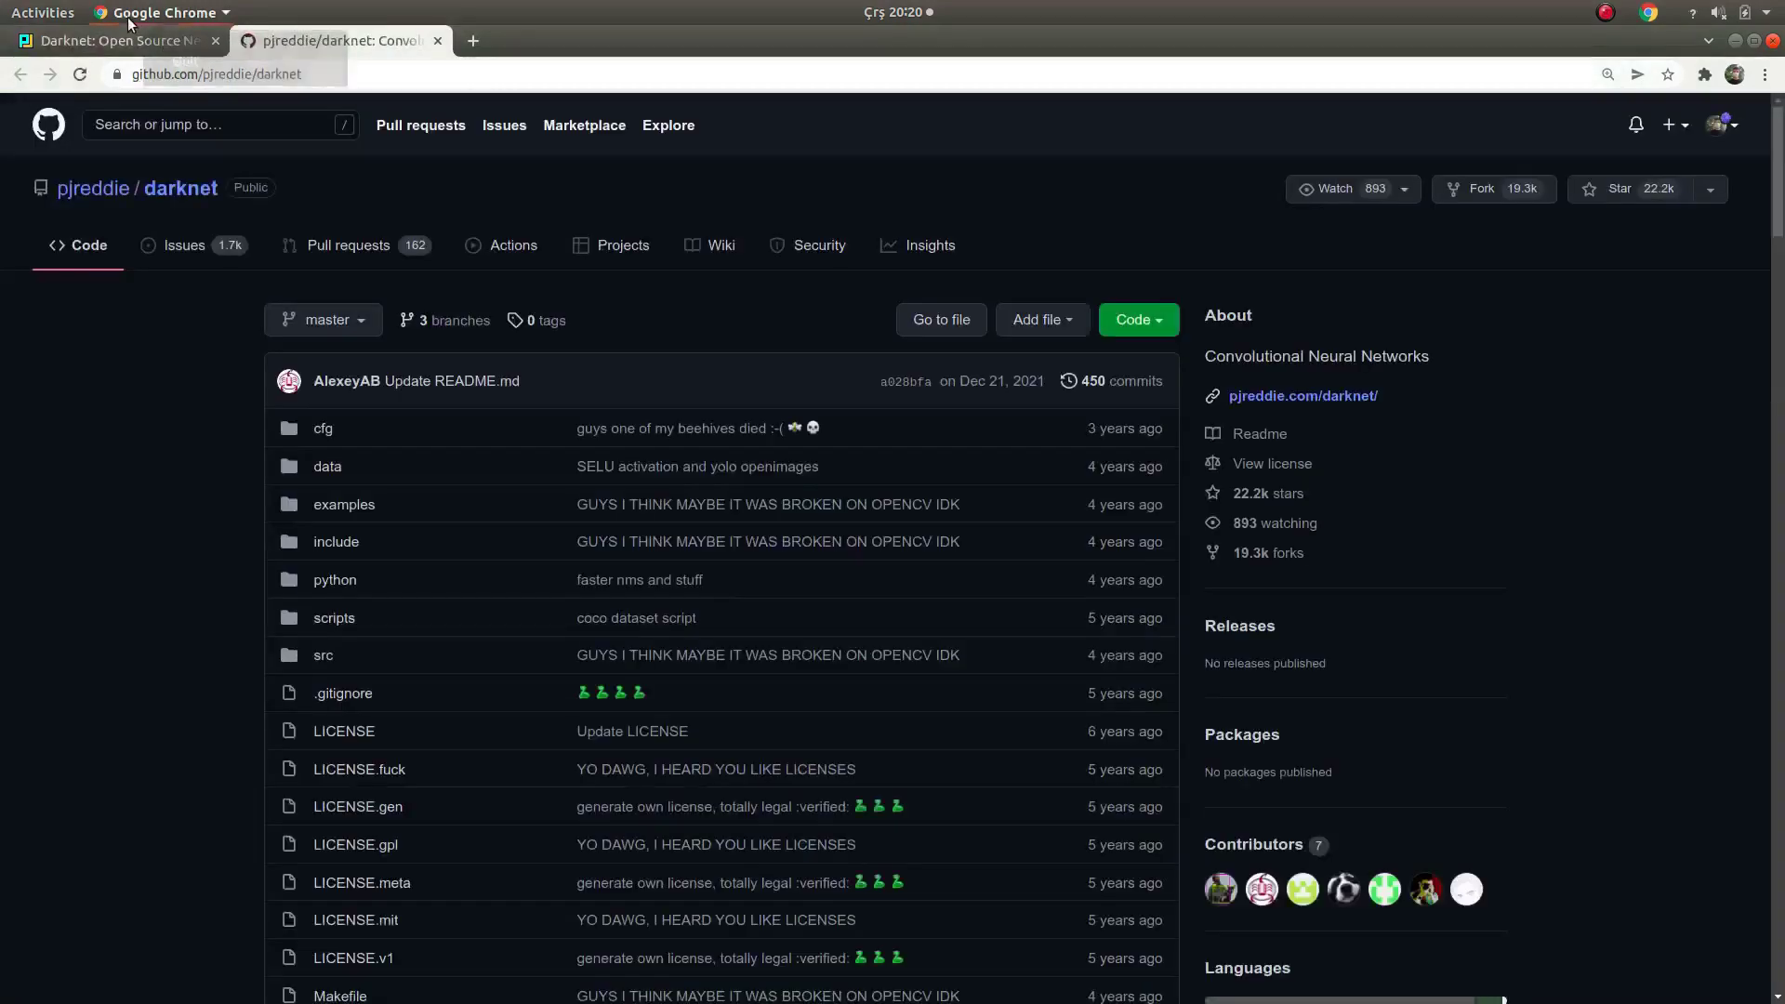
left_click(118, 41)
scroll(511, 545, "down", 5)
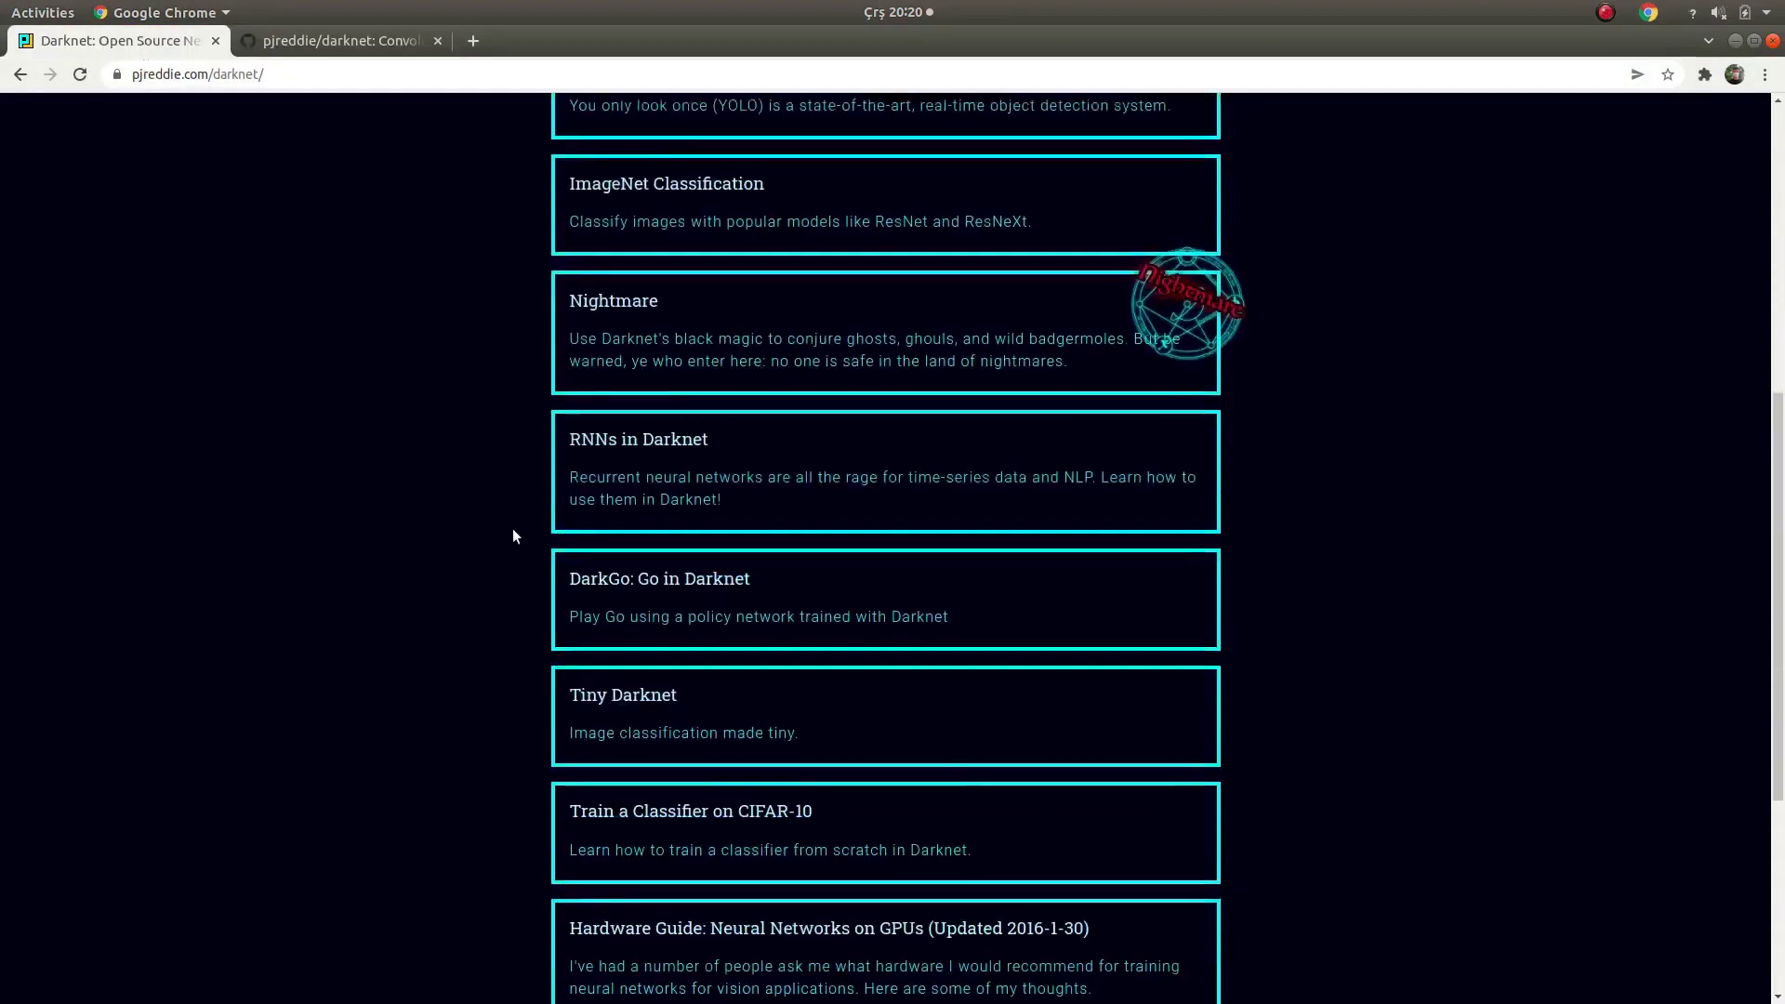
scroll(512, 535, "down", 3)
scroll(505, 590, "down", 1)
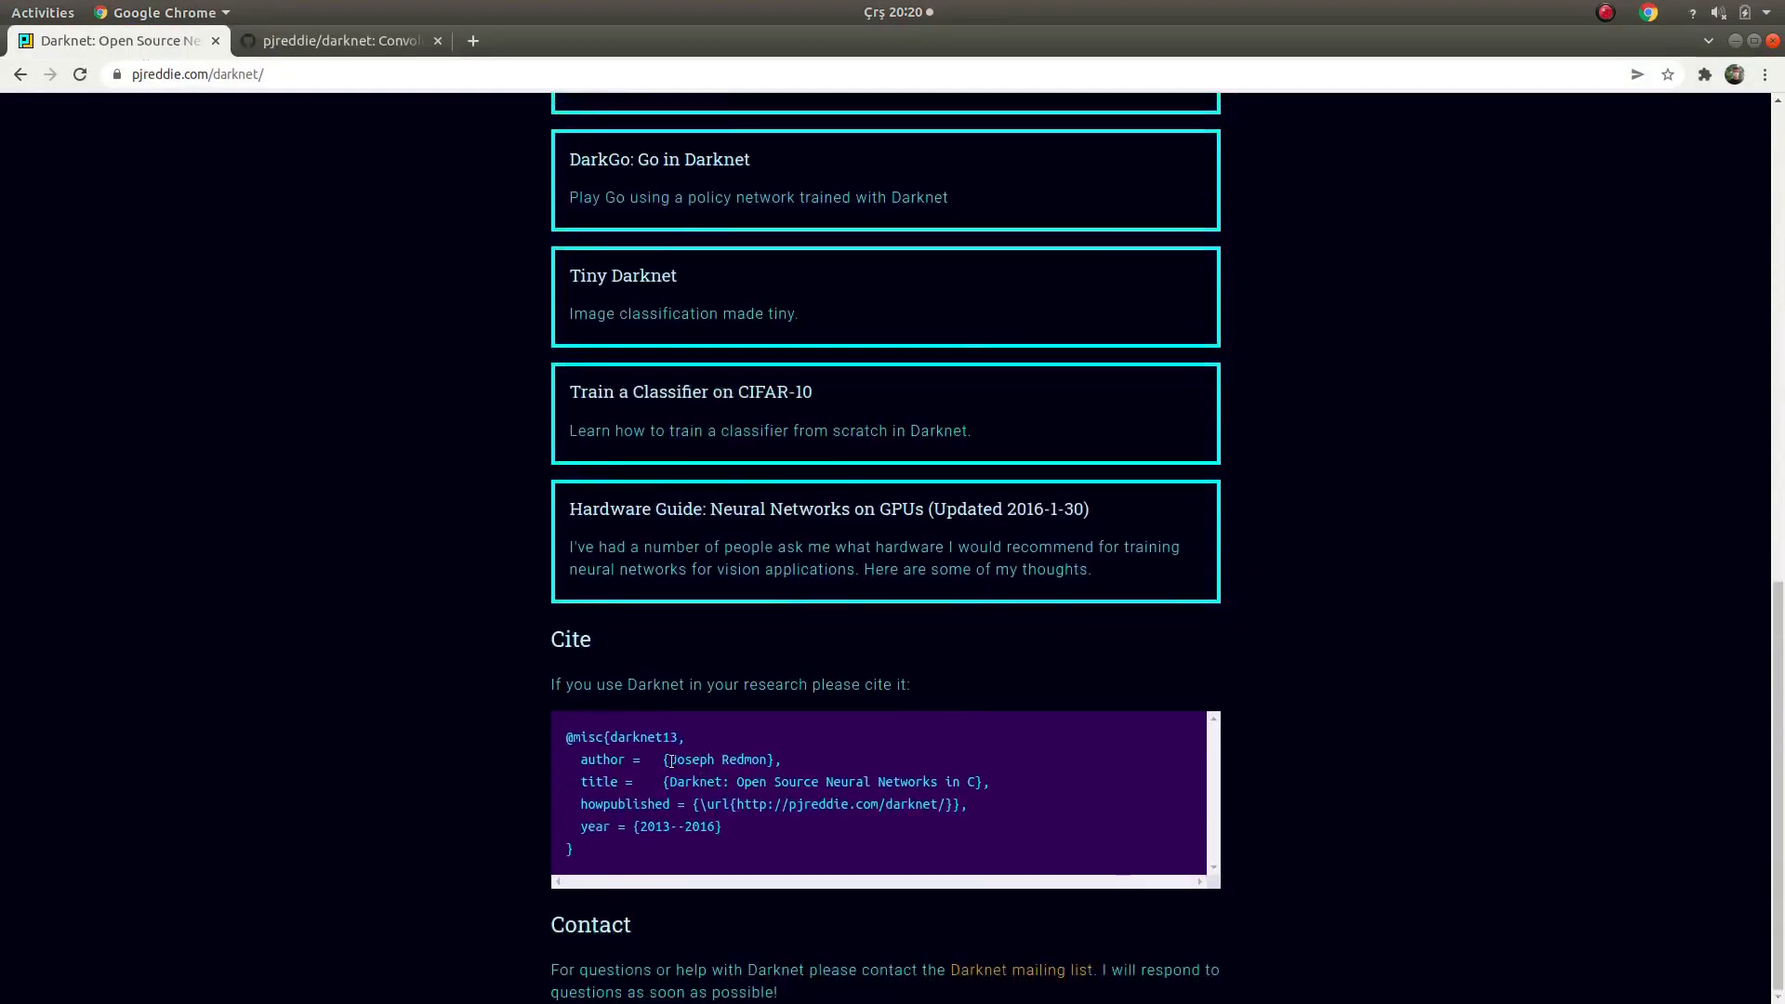
Select the author's name in the citation and open pjreddie's GitHub profile in a new tab.
left_click_drag(670, 760, 764, 760)
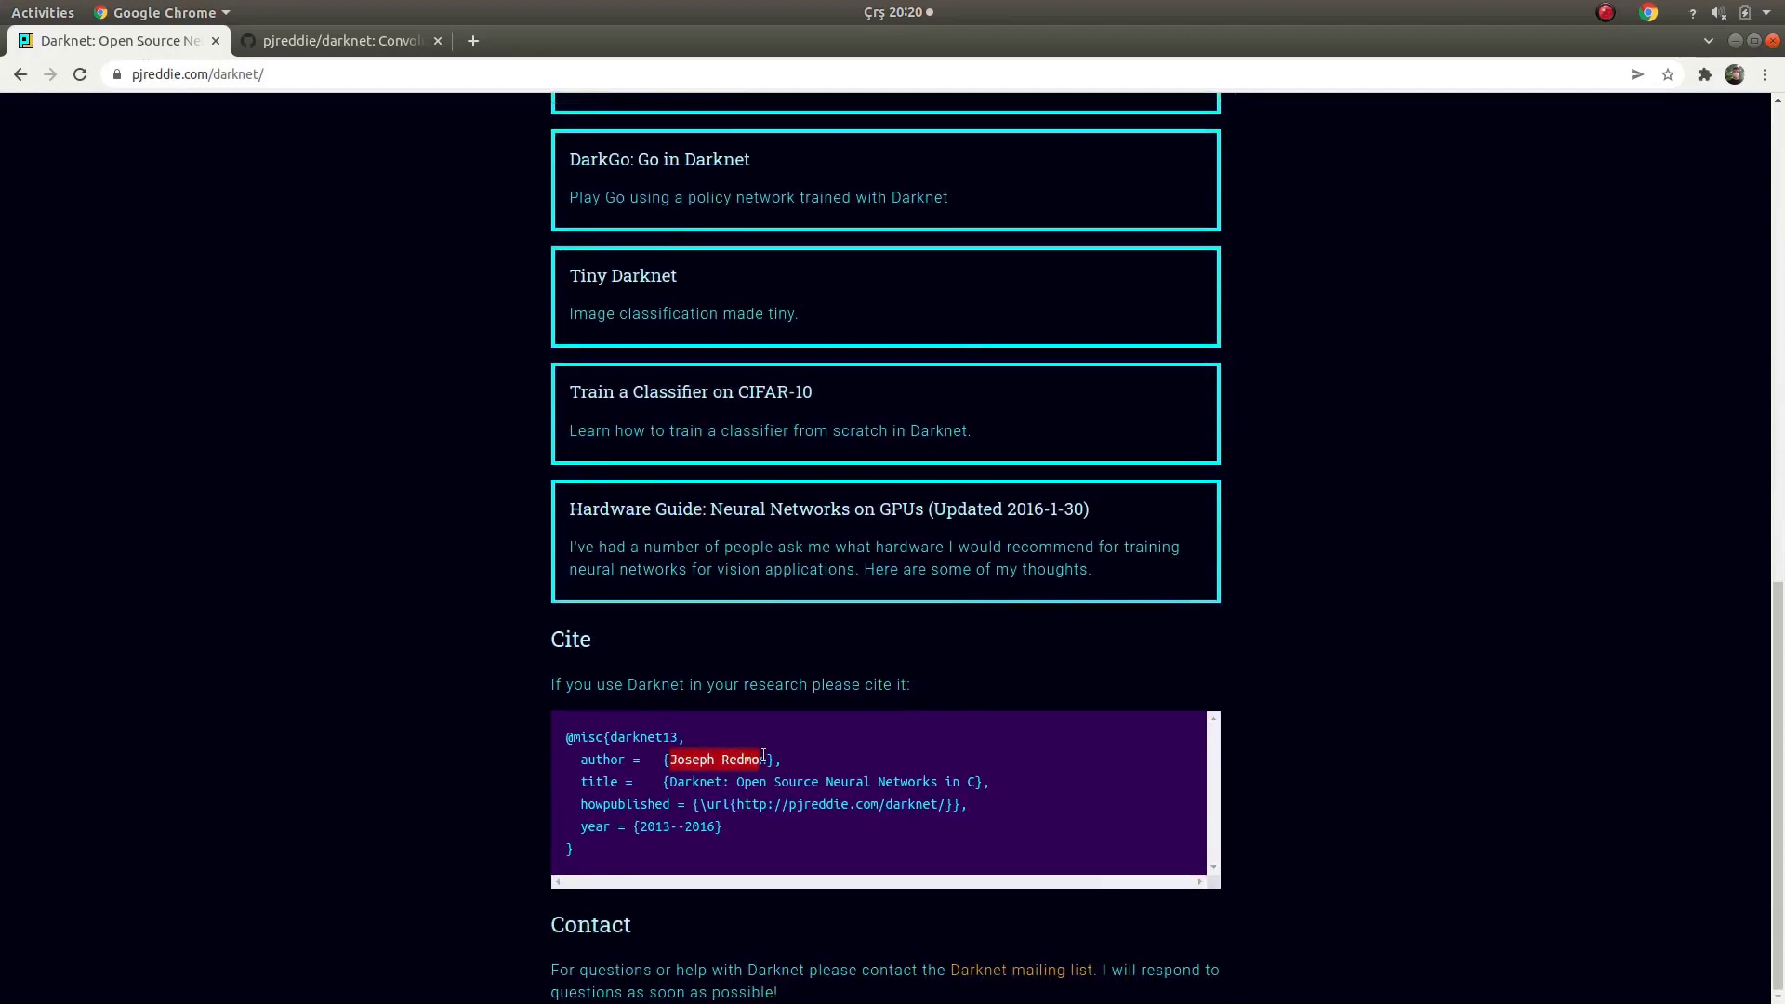
left_click(344, 41)
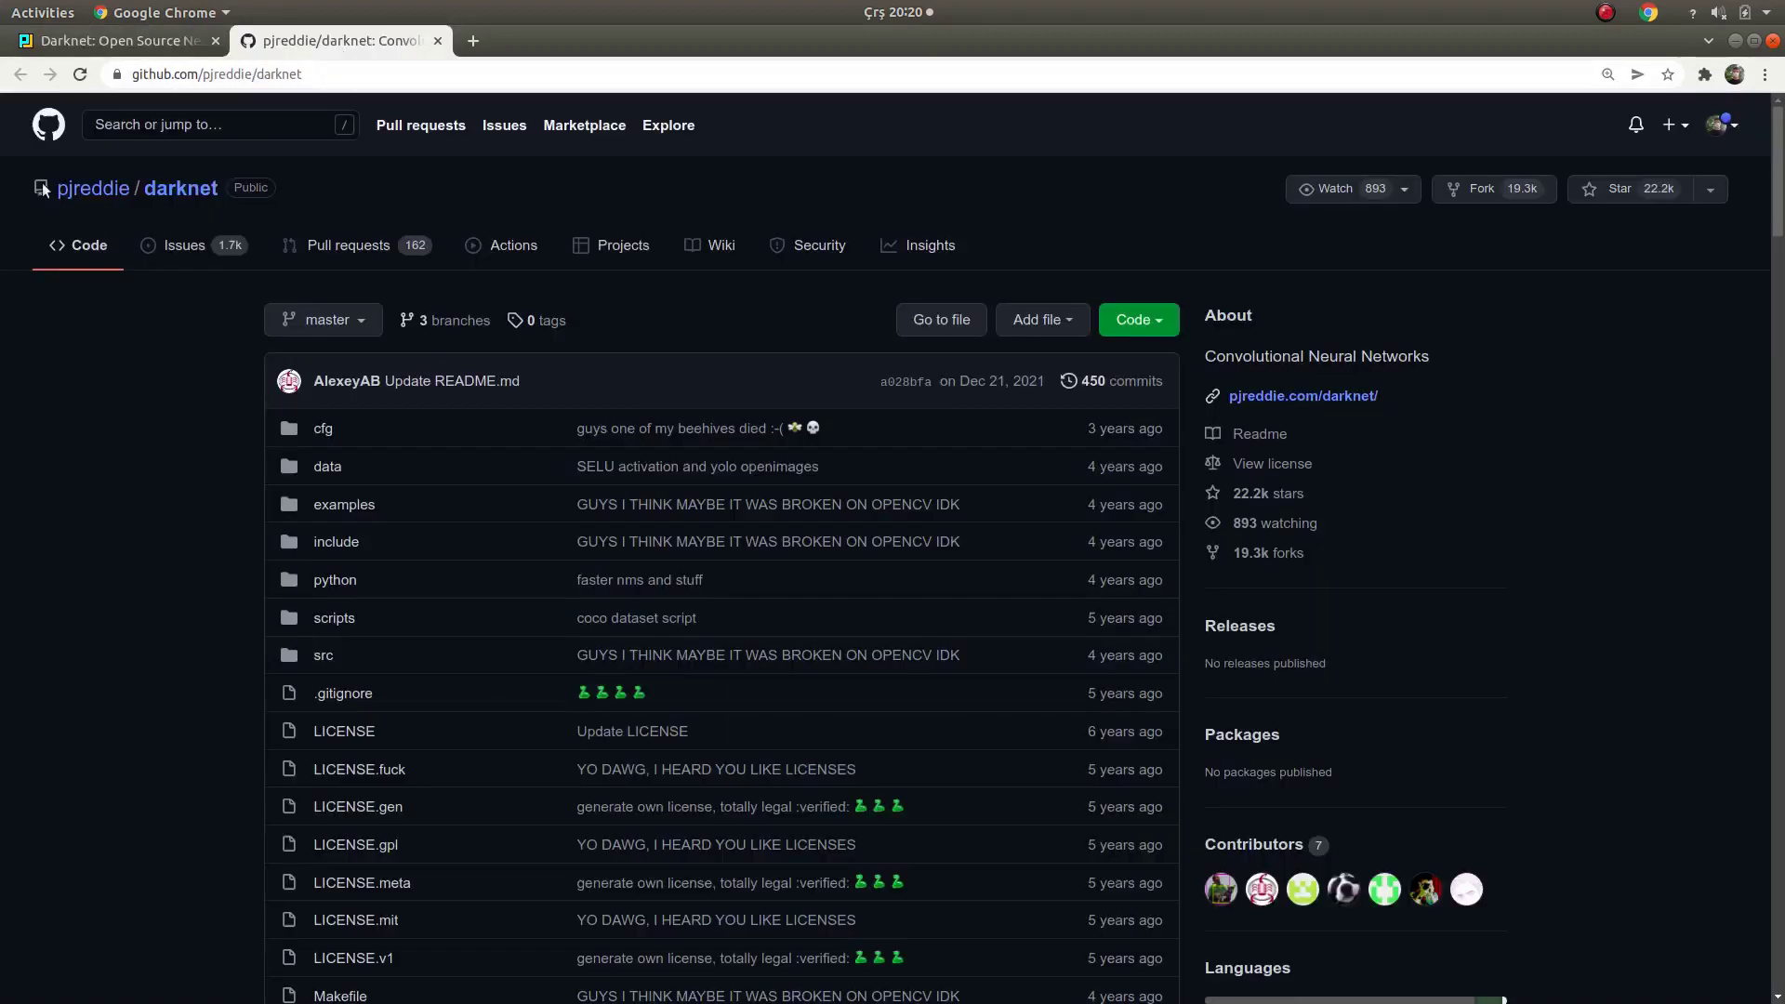
middle_click(92, 188)
left_click(532, 35)
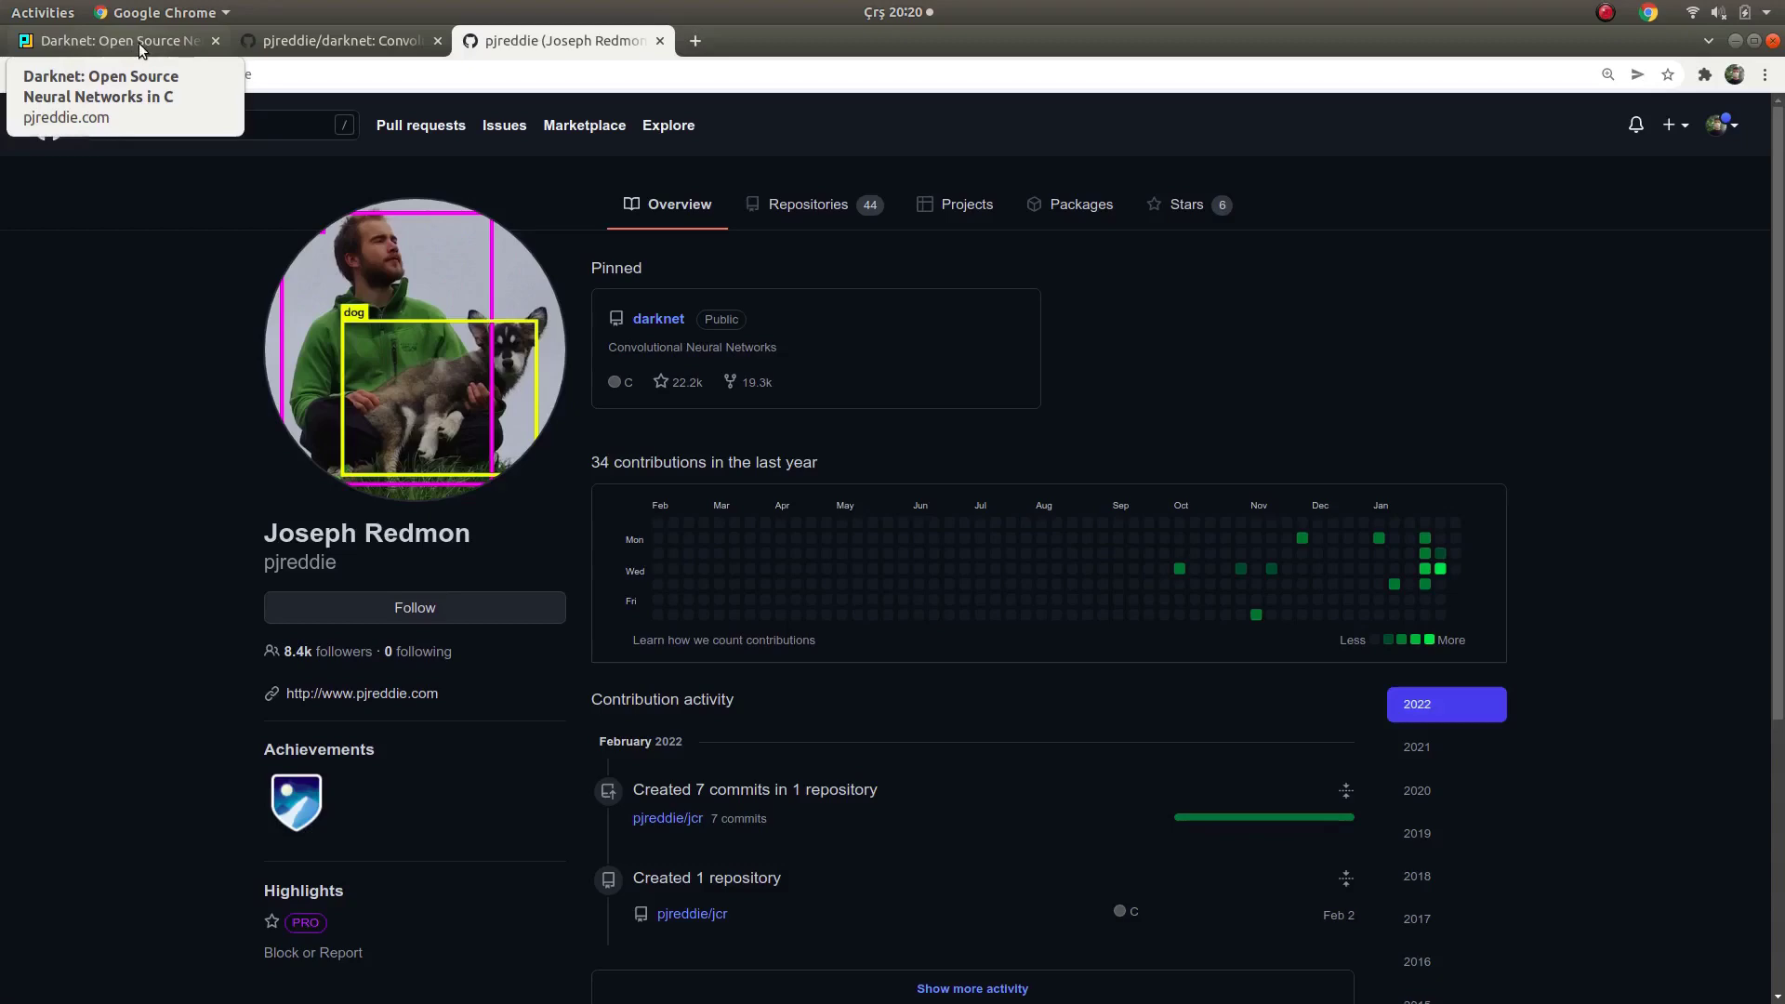
Open the Installing Darknet guide from the homepage and select its git clone command line.
left_click(140, 49)
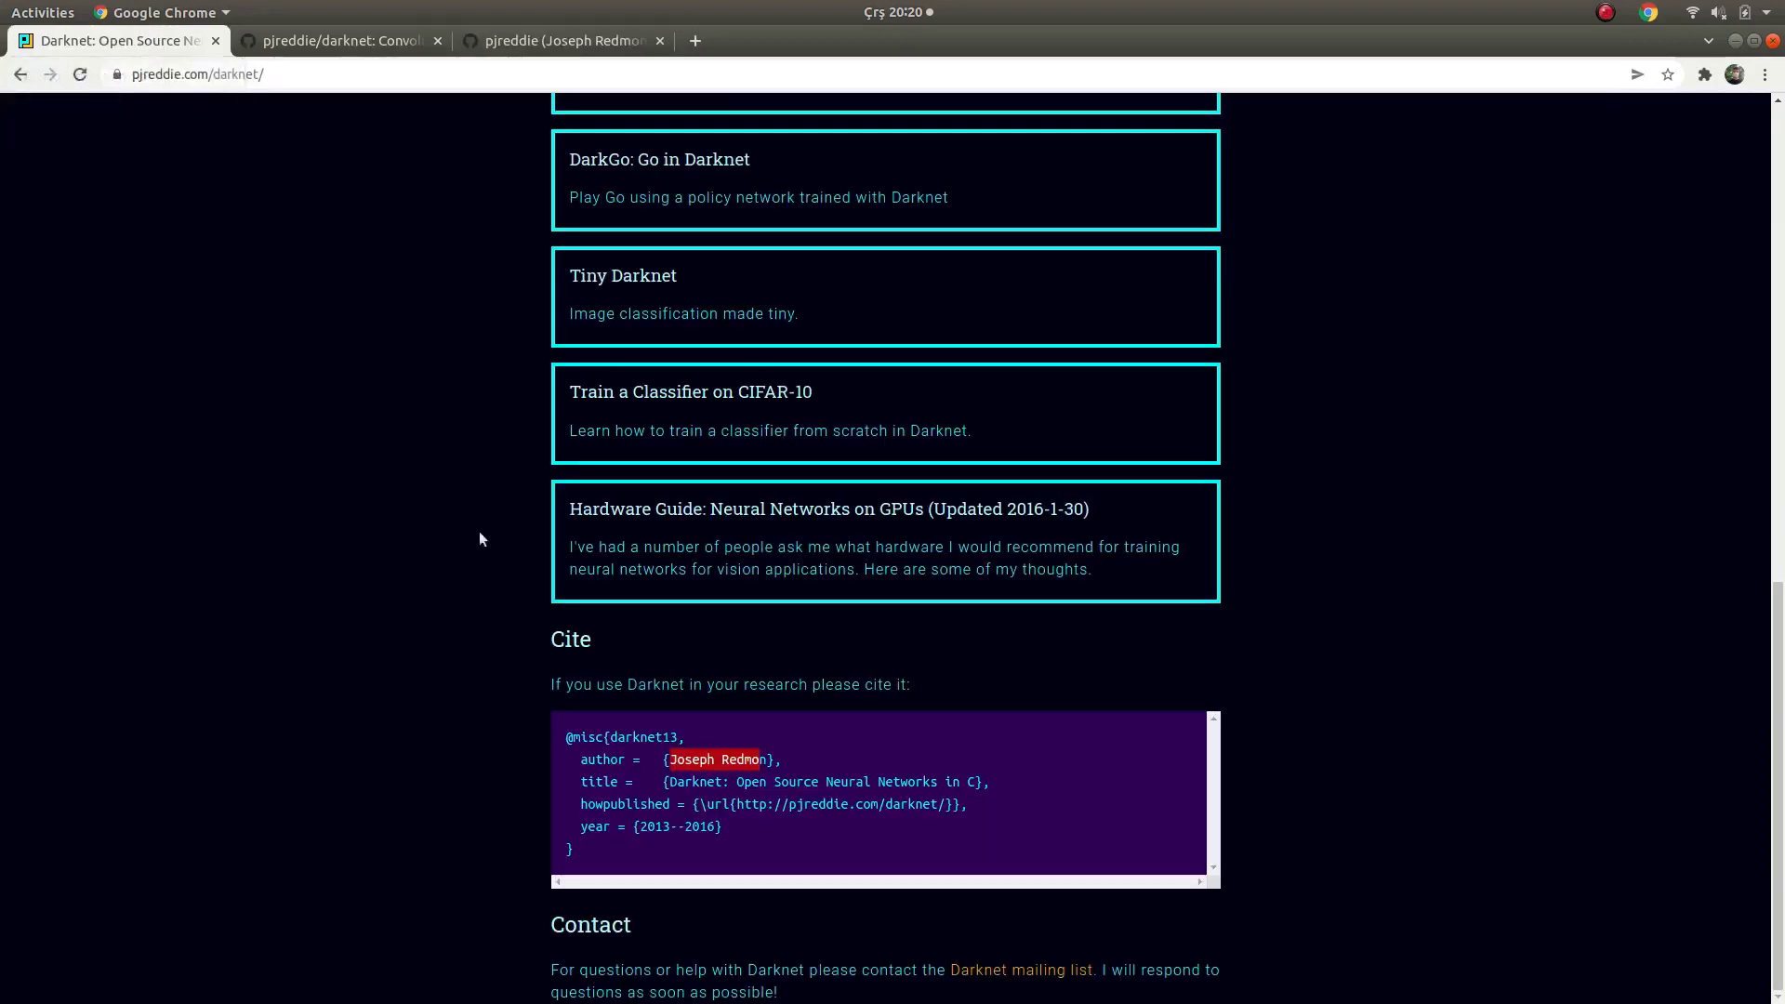
scroll(498, 486, "up", 4)
scroll(498, 486, "up", 5)
scroll(530, 517, "up", 5)
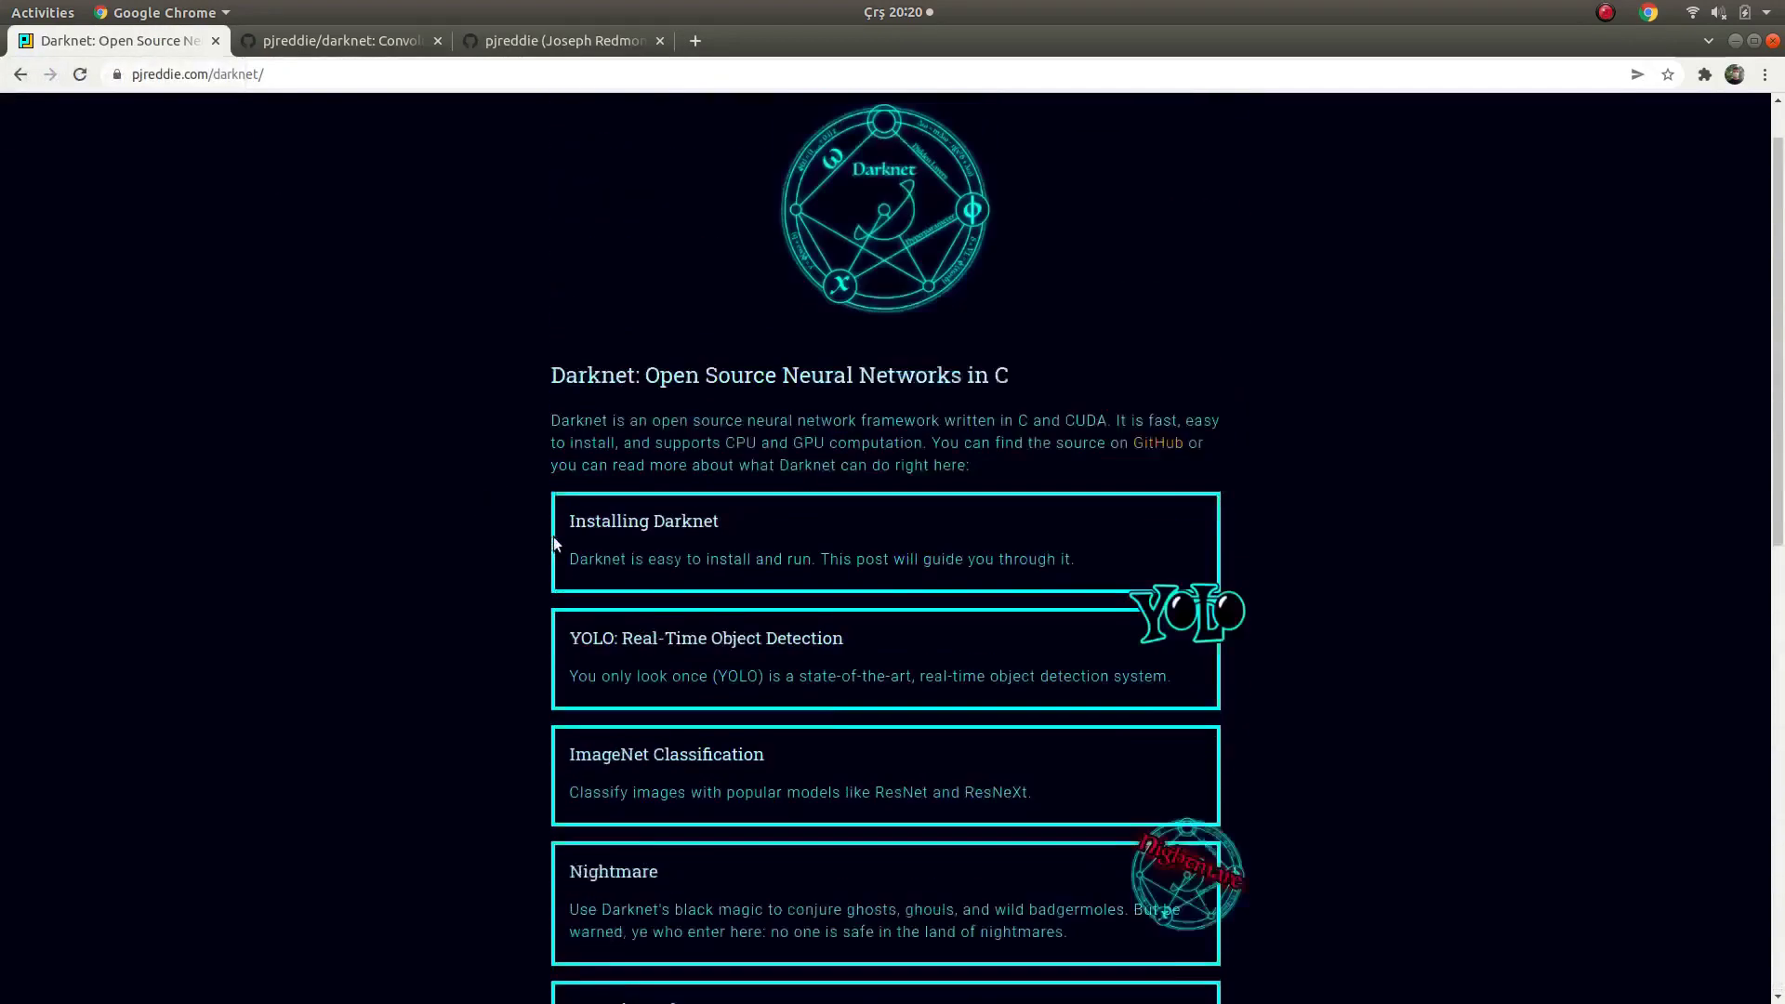
scroll(554, 537, "up", 1)
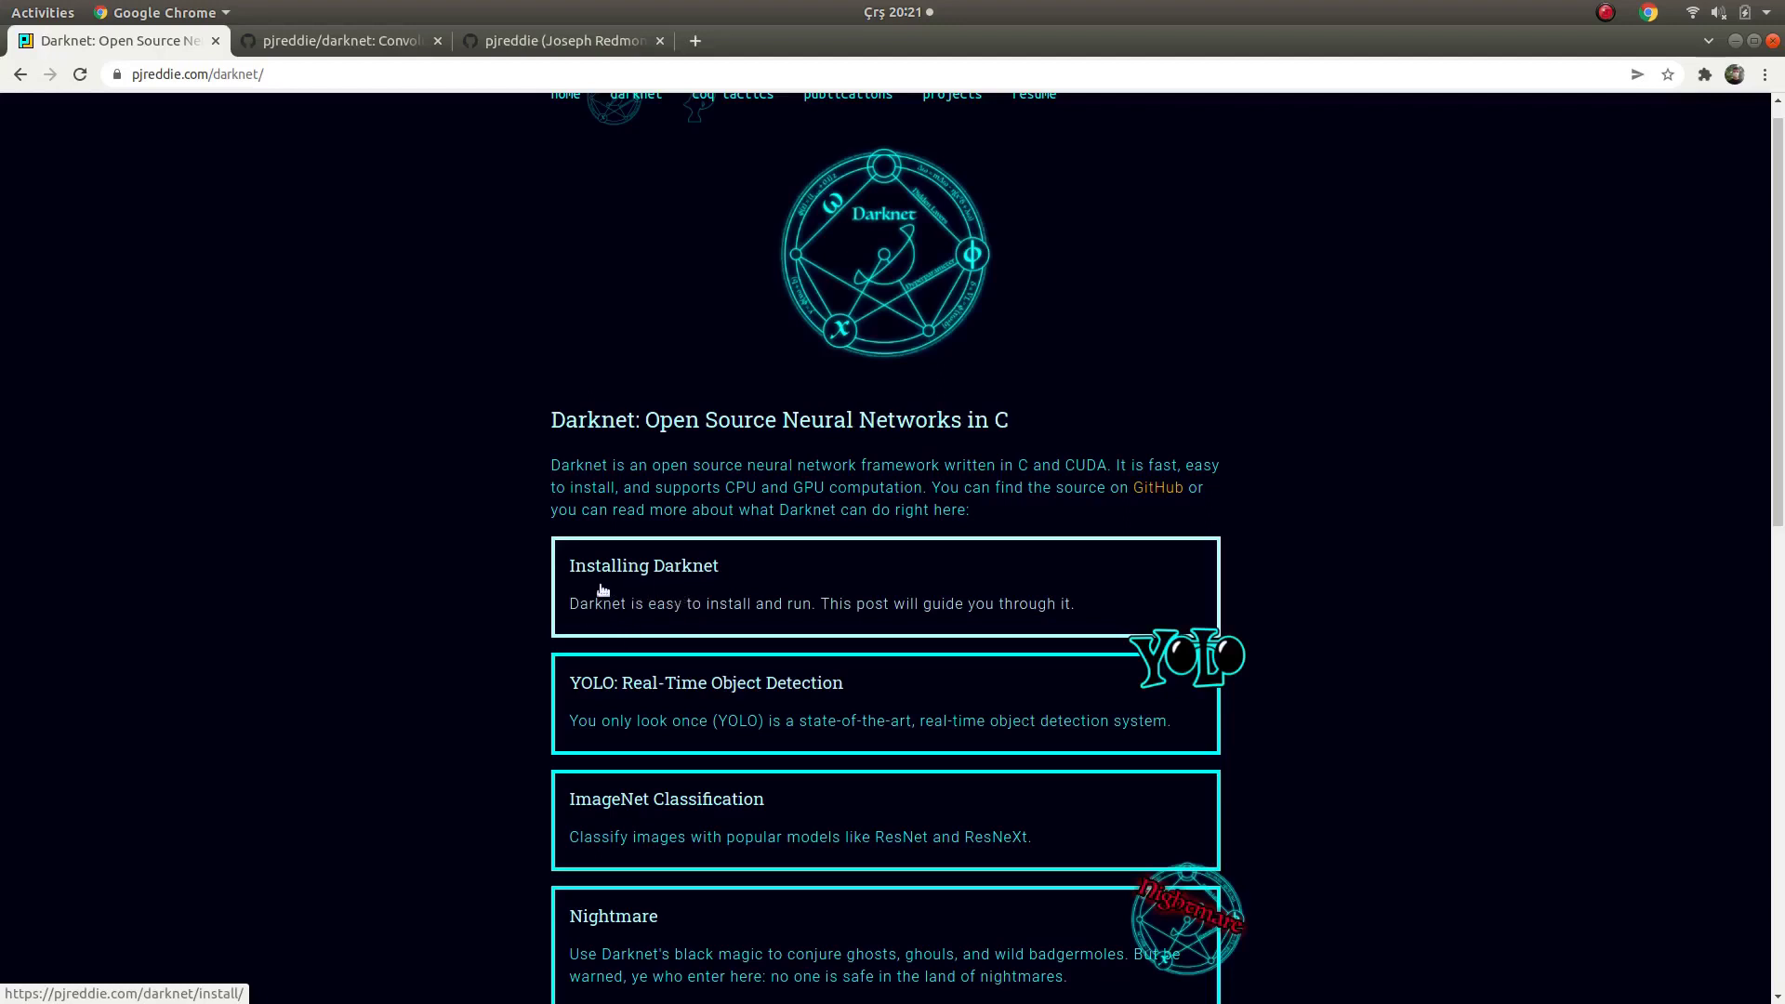
scroll(753, 551, "down", 1)
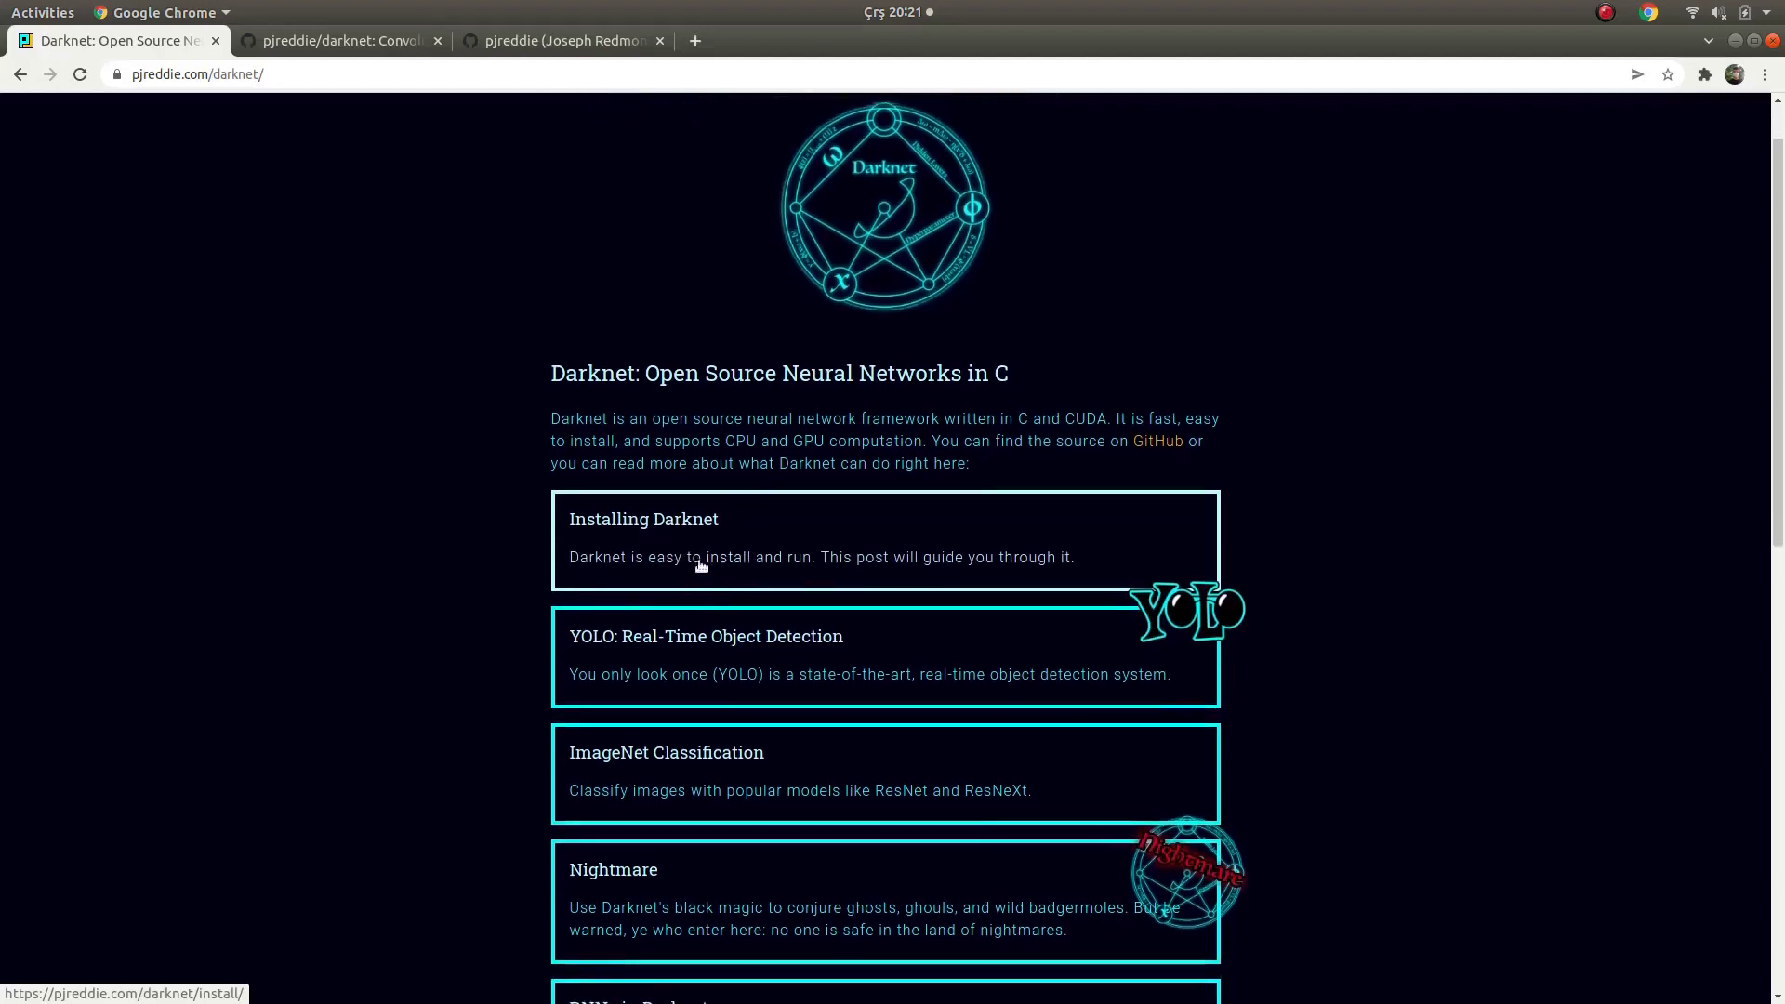
scroll(700, 564, "up", 1)
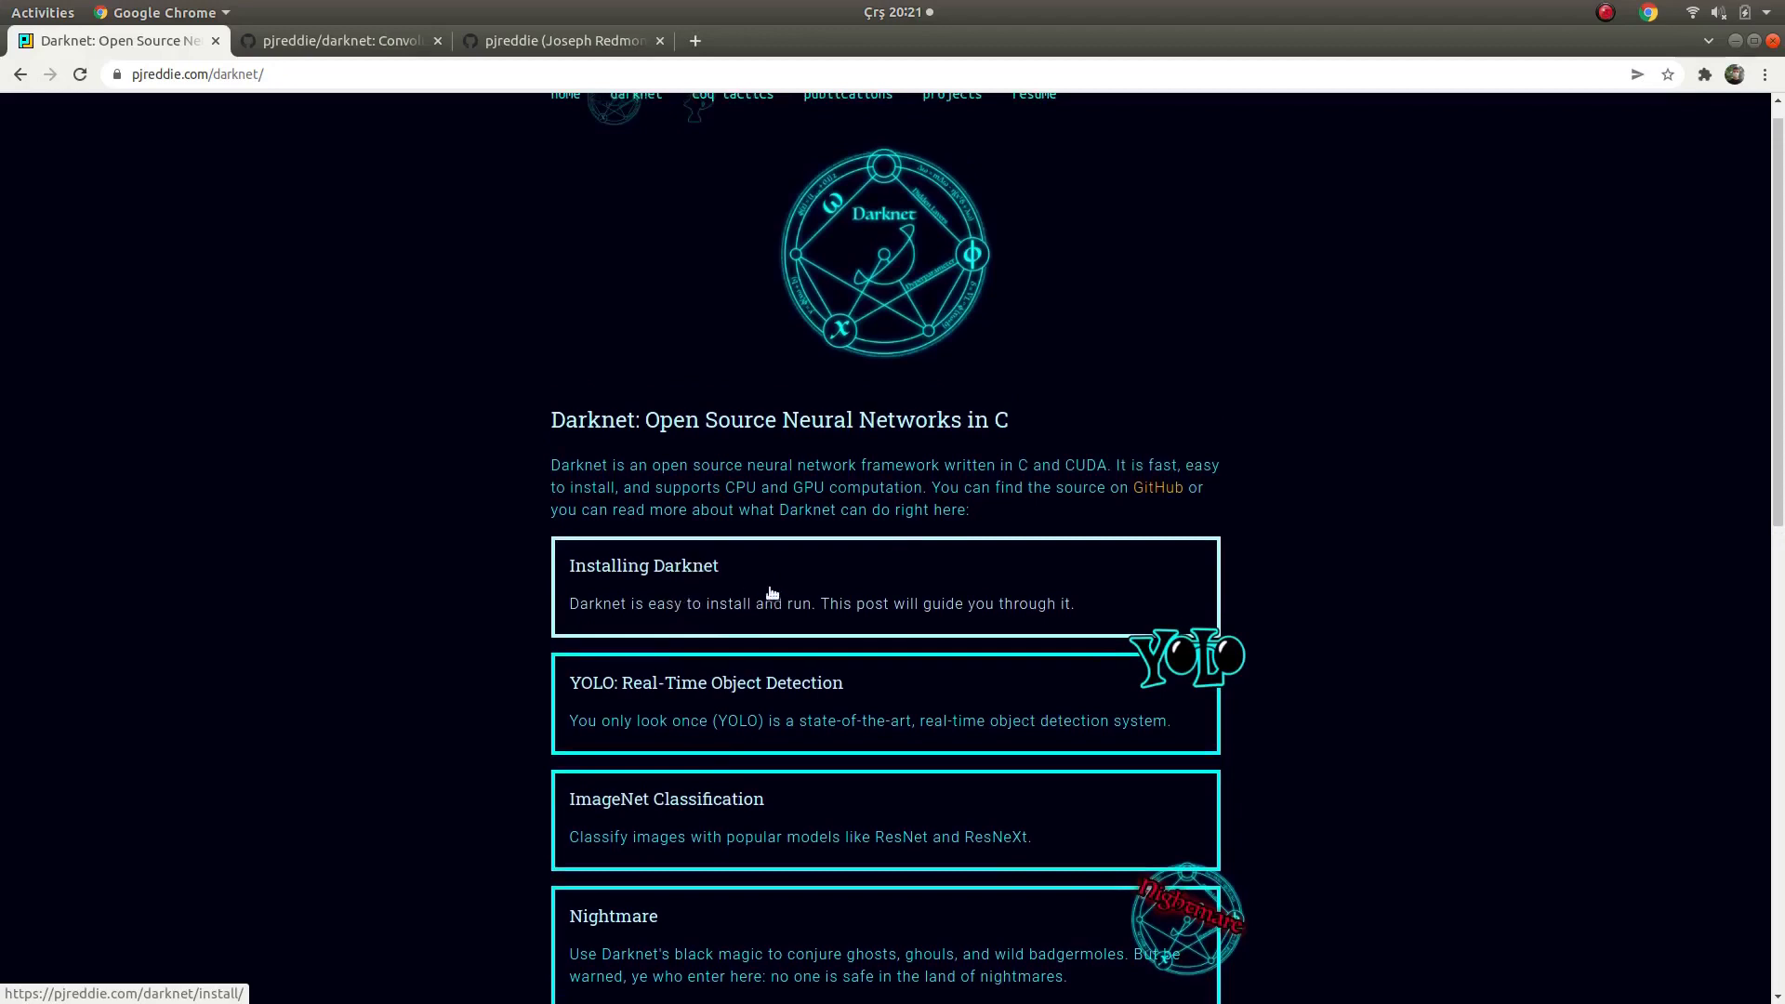
left_click(695, 593)
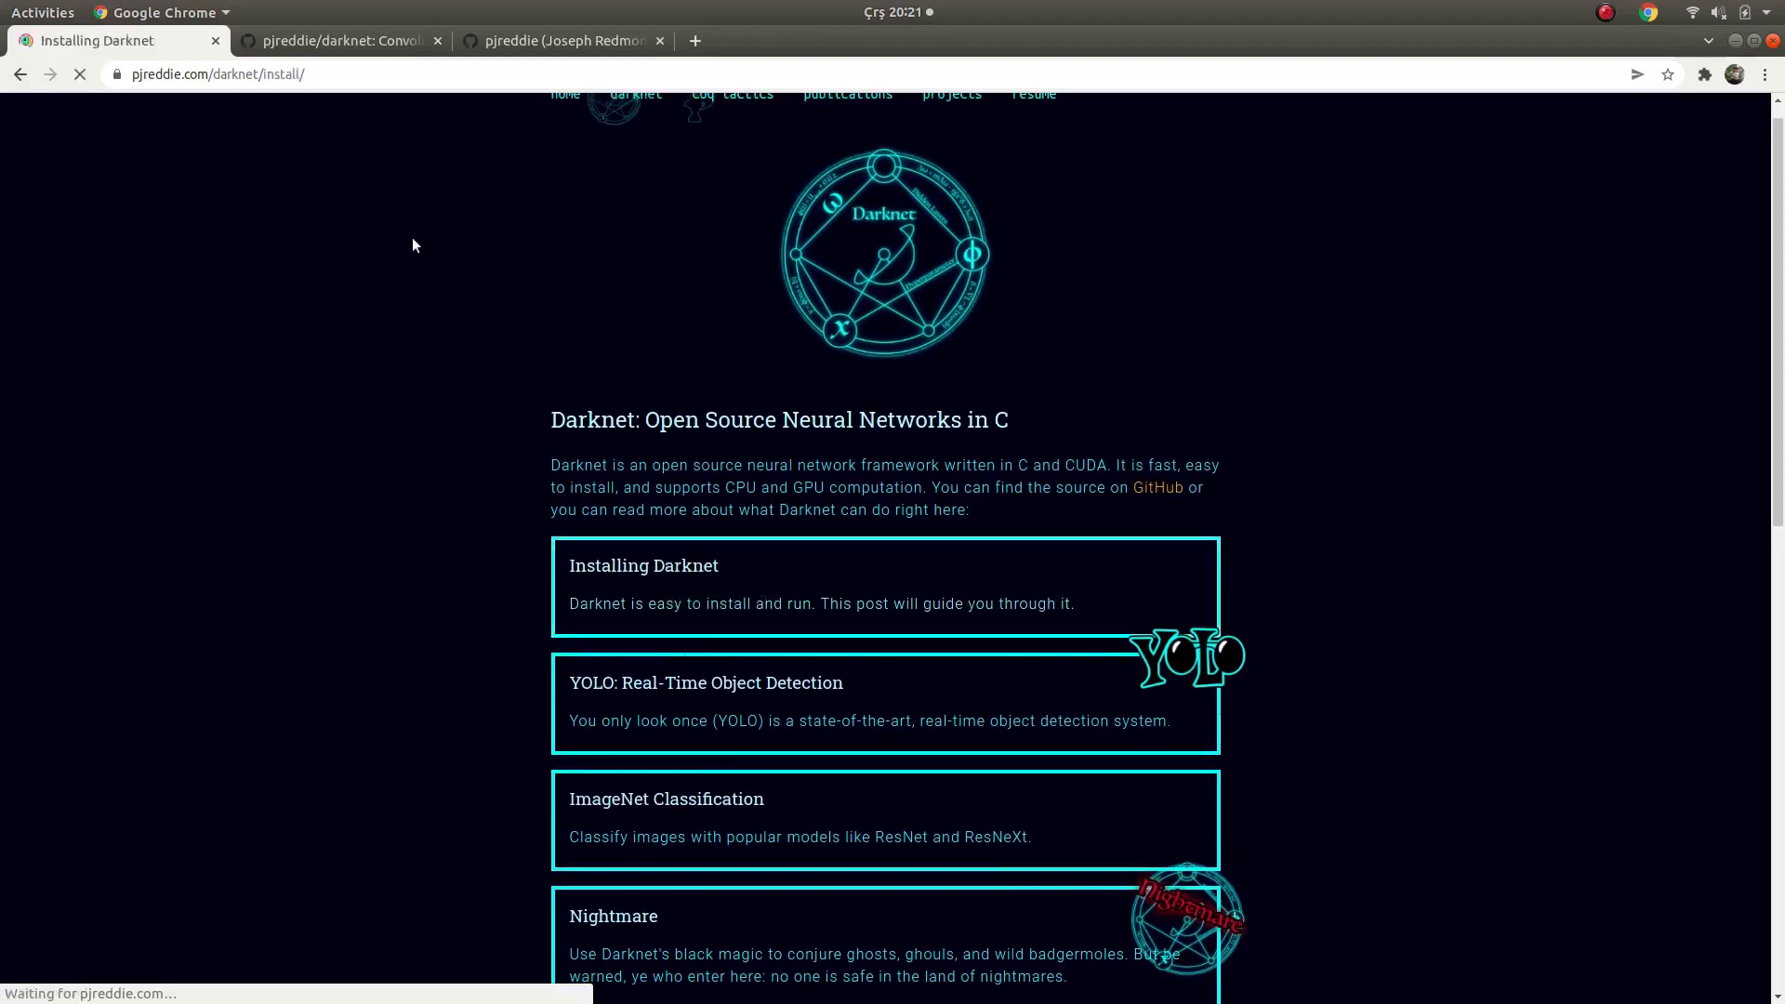
scroll(687, 470, "down", 2)
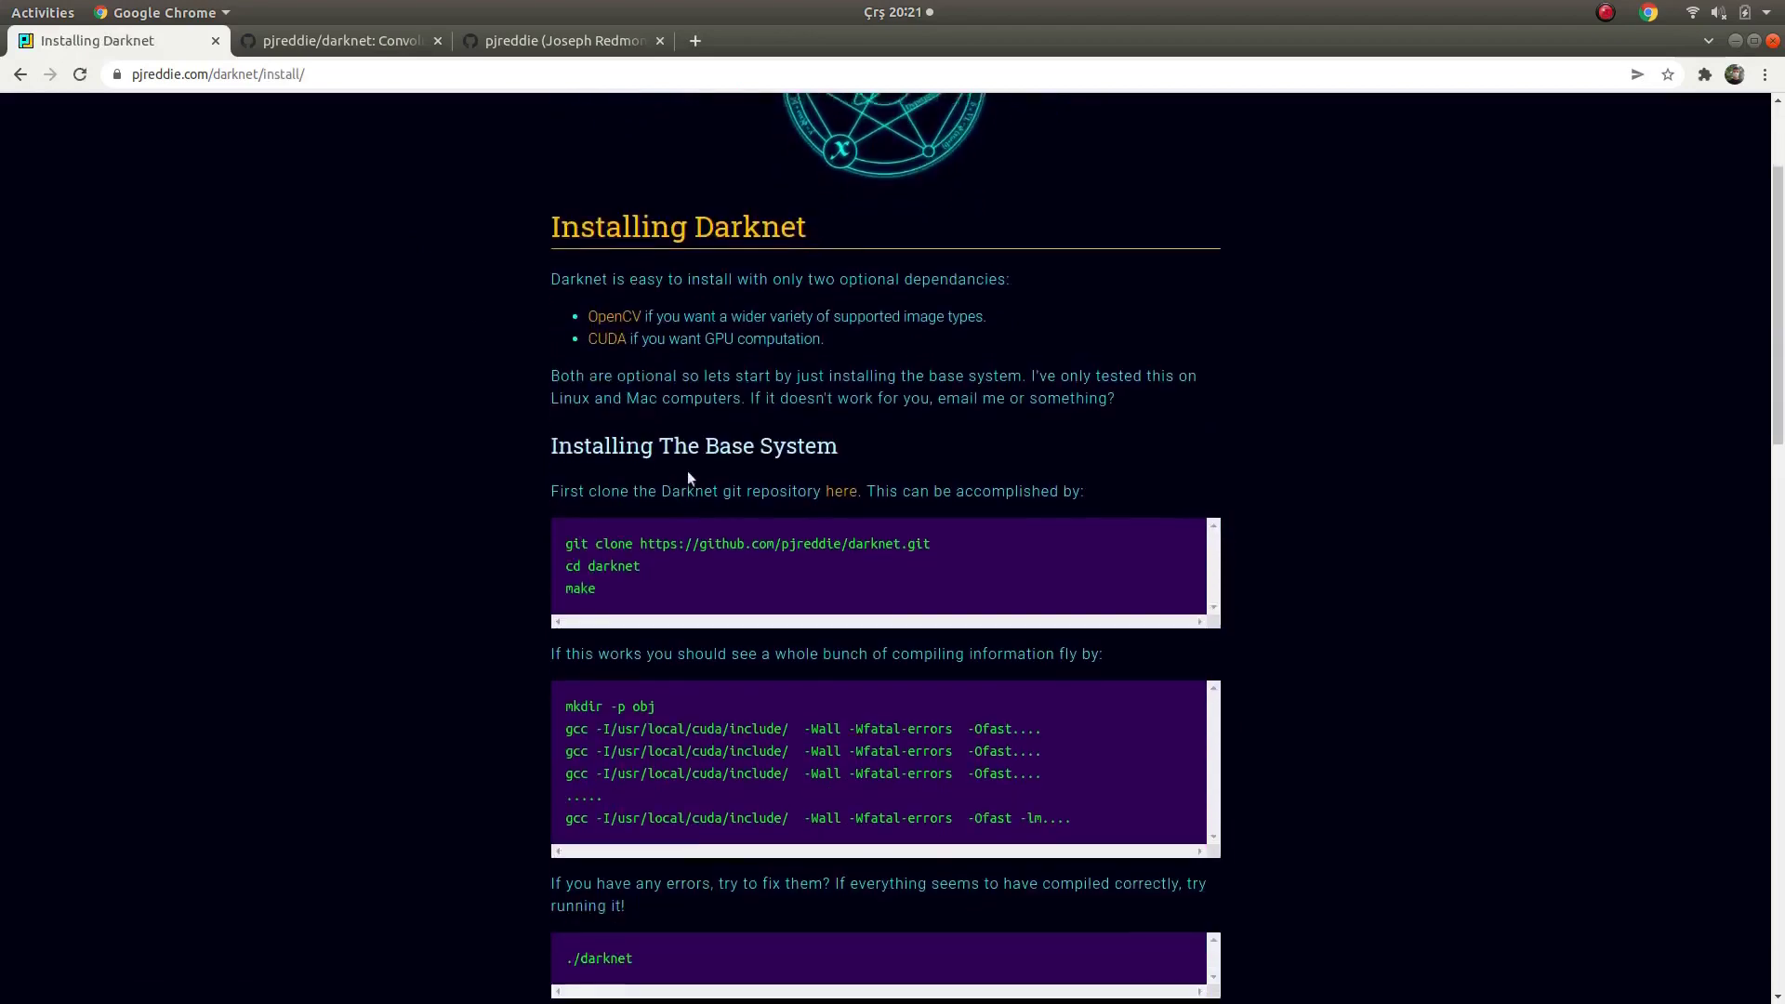
triple_click(642, 545)
mouse_move(3, 508)
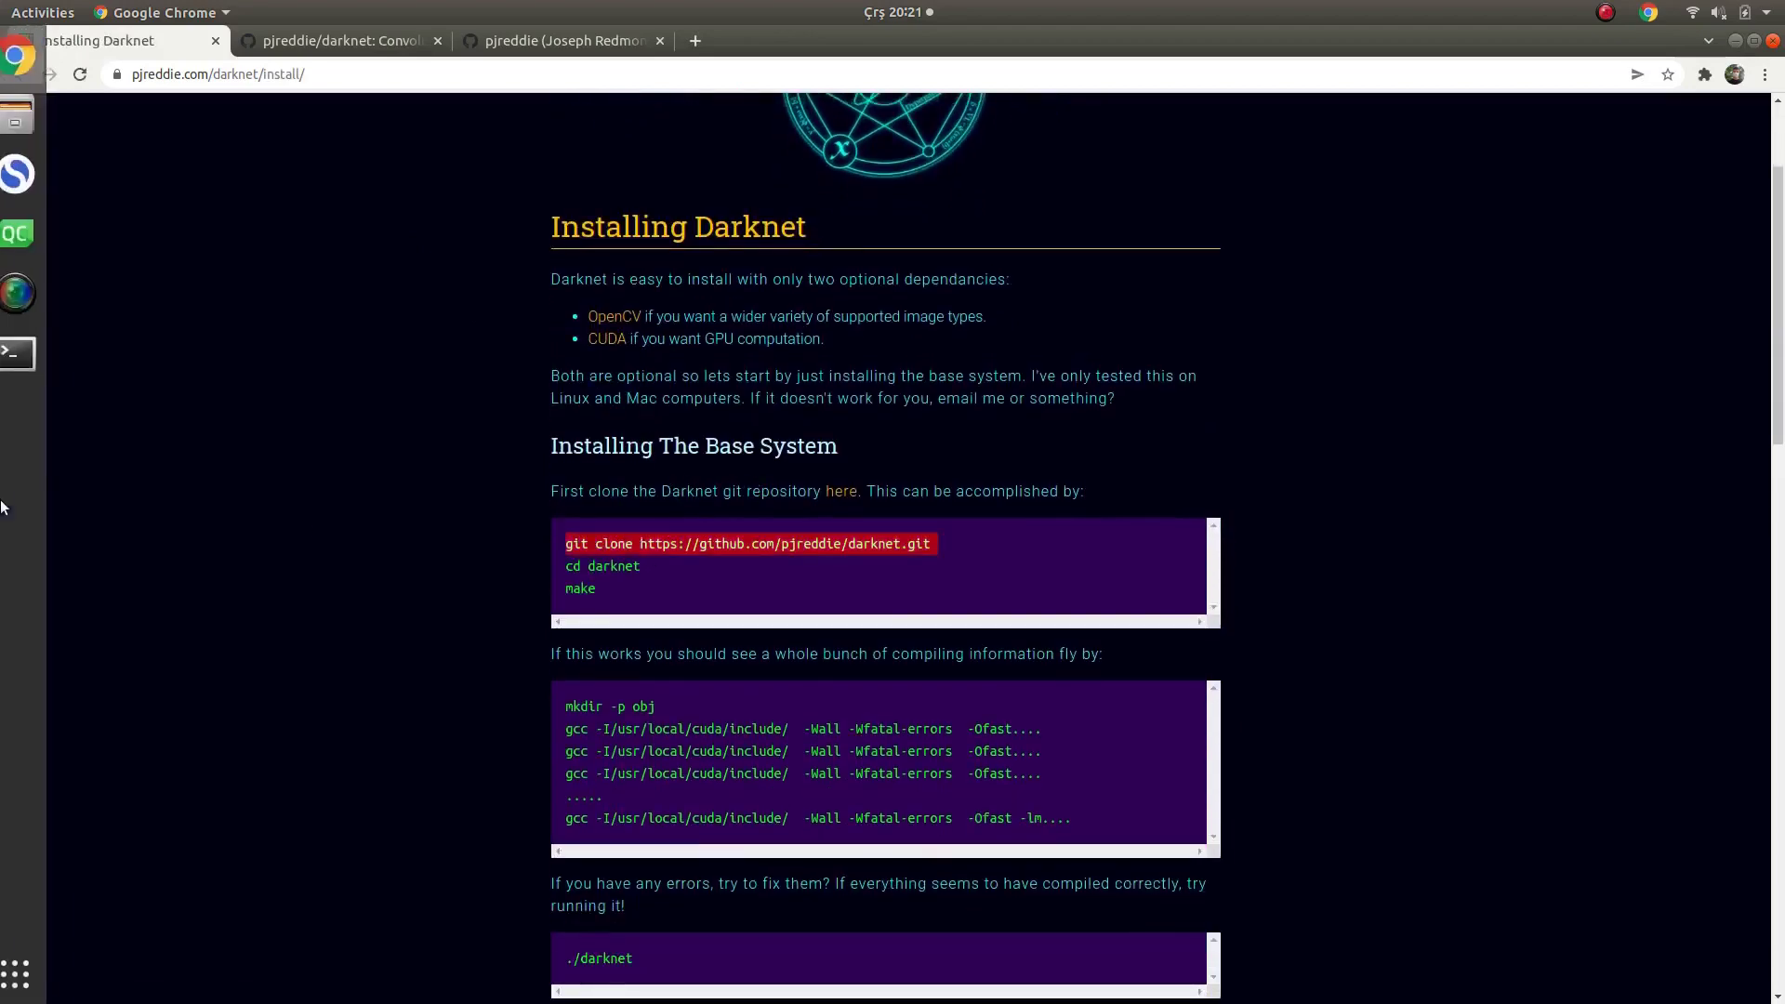
Open a terminal inside the home folder's darknet directory, then close the Files window.
left_click(32, 127)
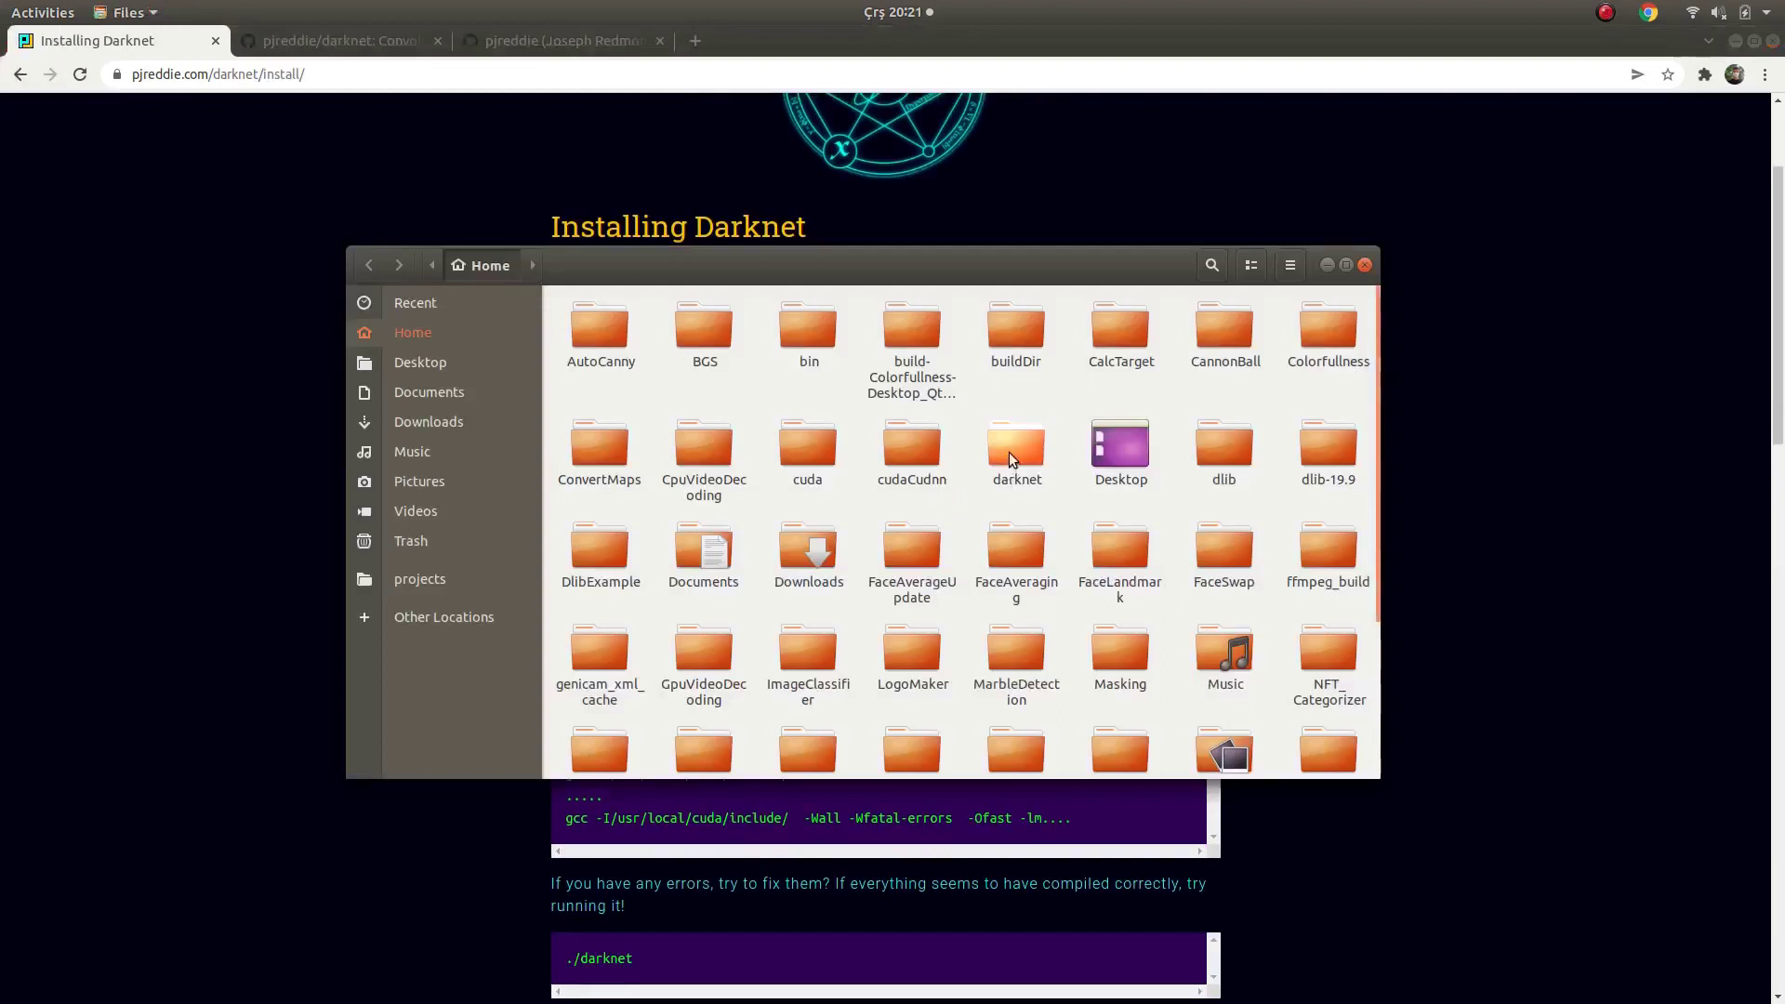
double_click(1009, 451)
right_click(844, 550)
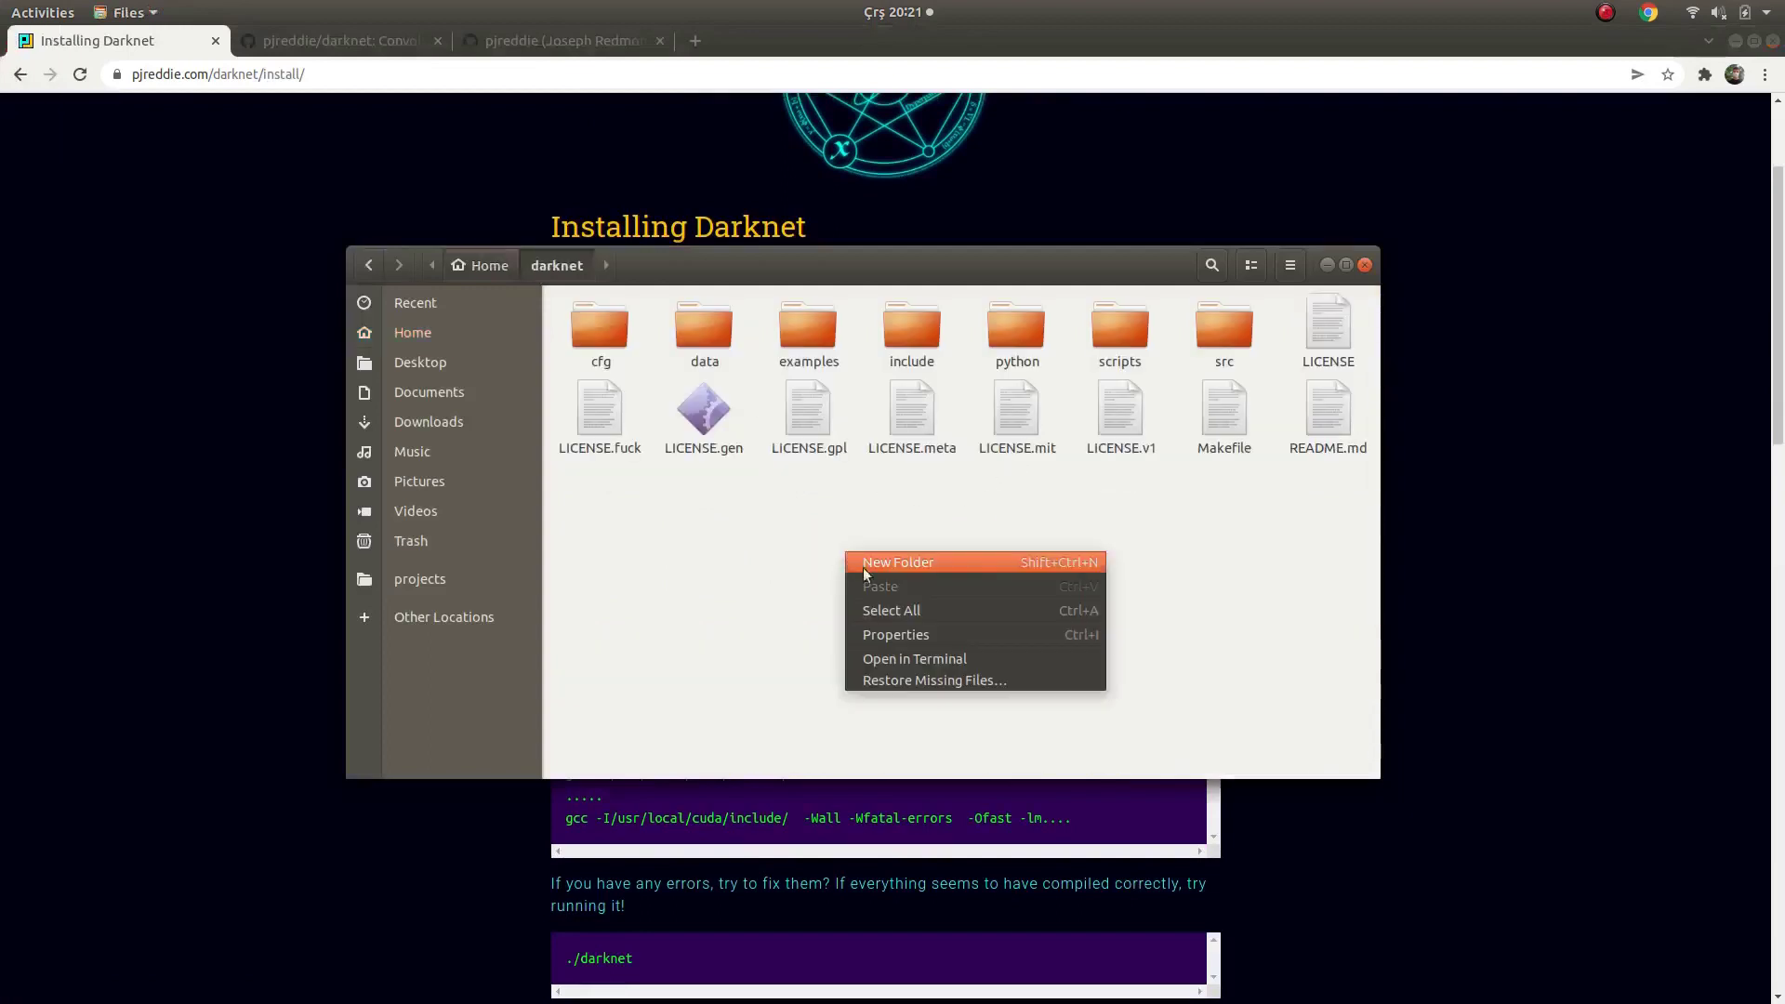
left_click(914, 658)
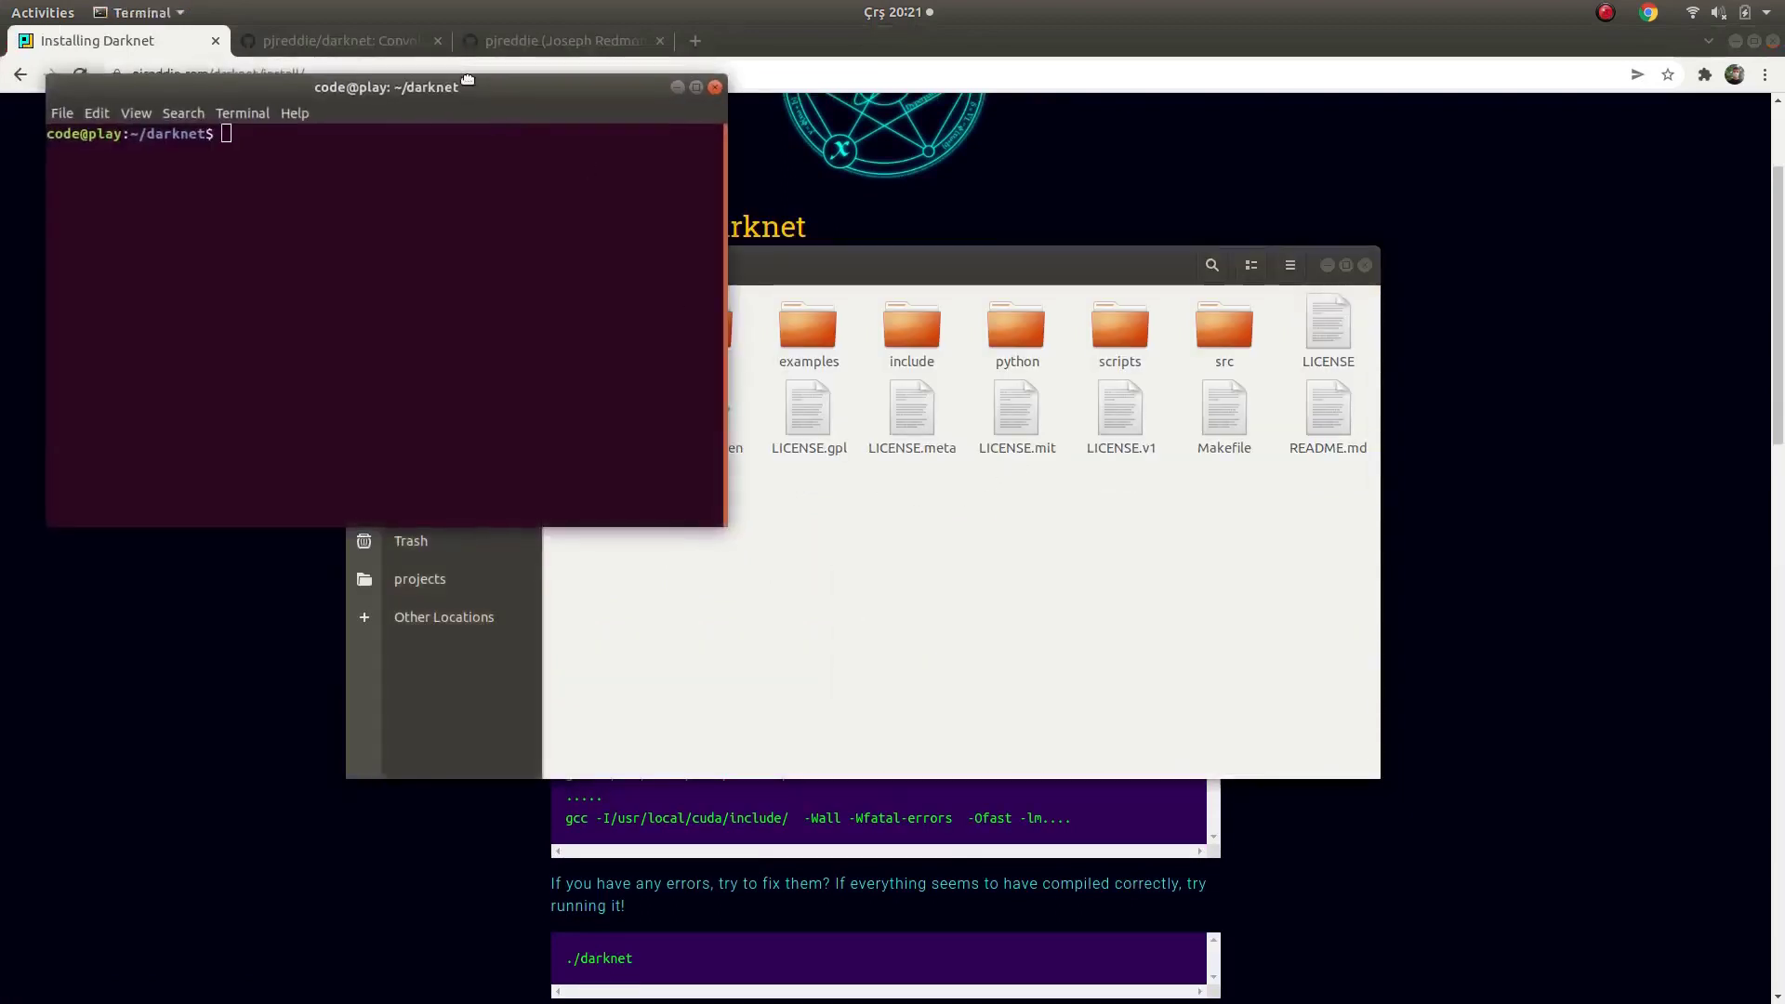
left_click_drag(468, 80, 1117, 401)
left_click(1327, 265)
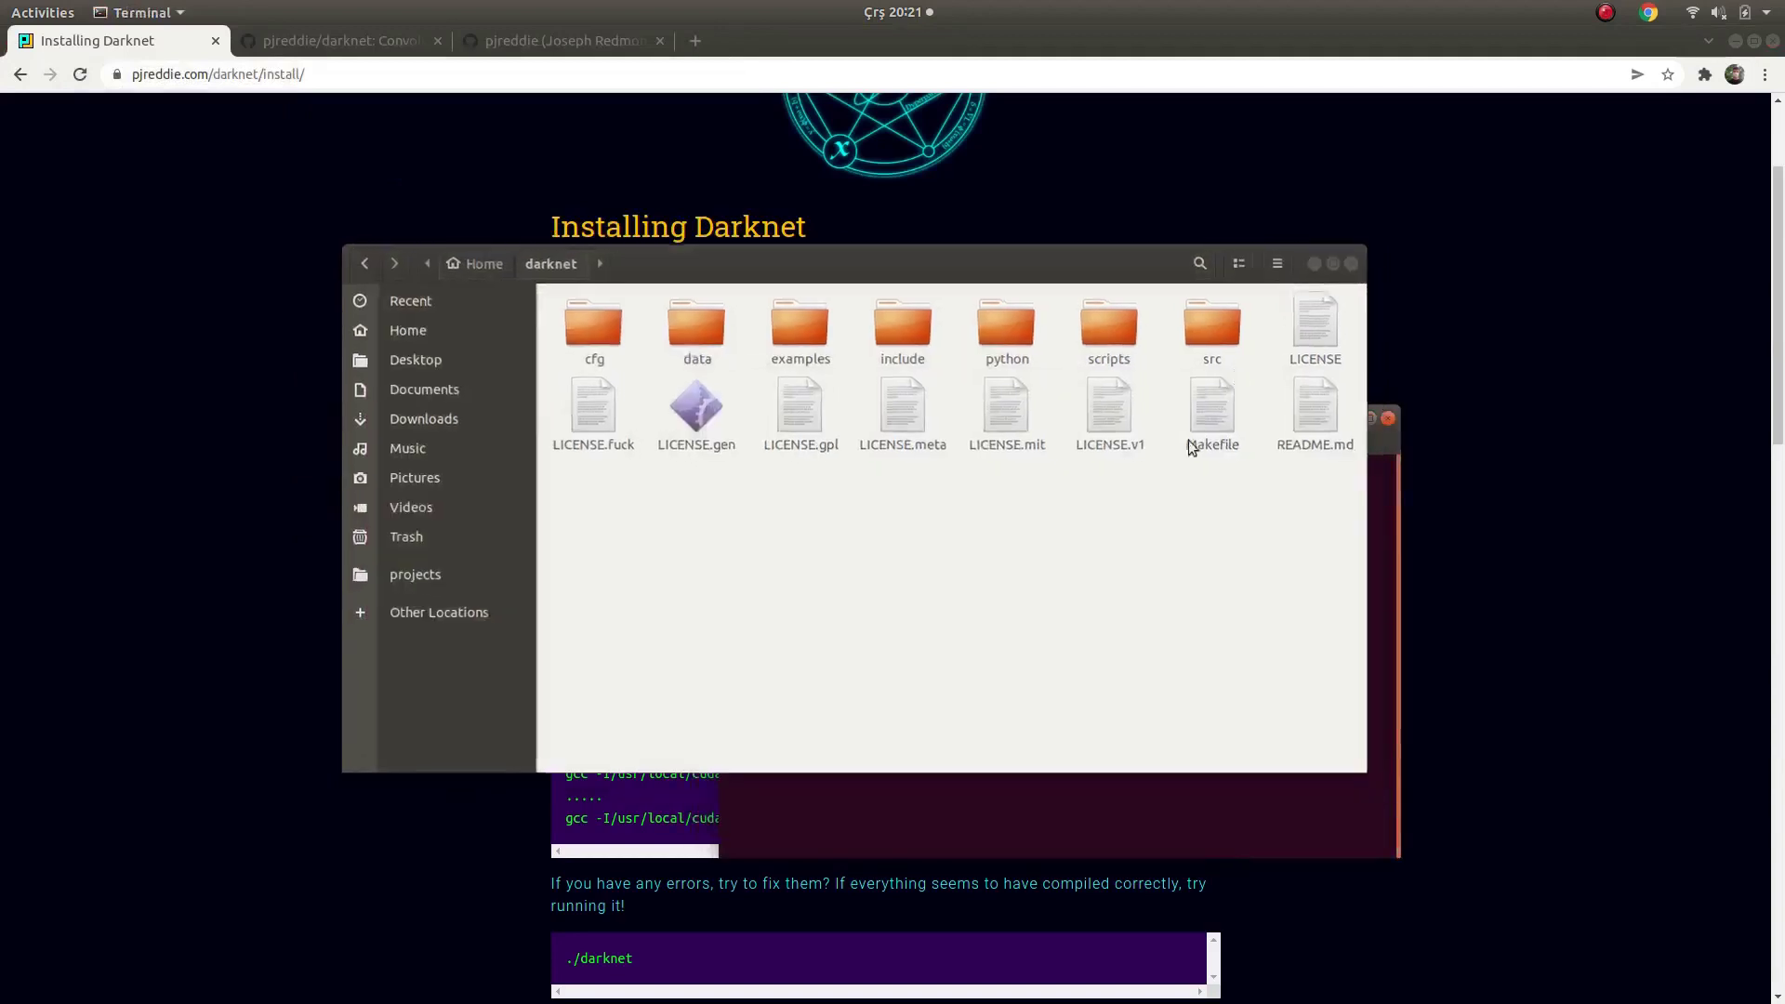
type("make")
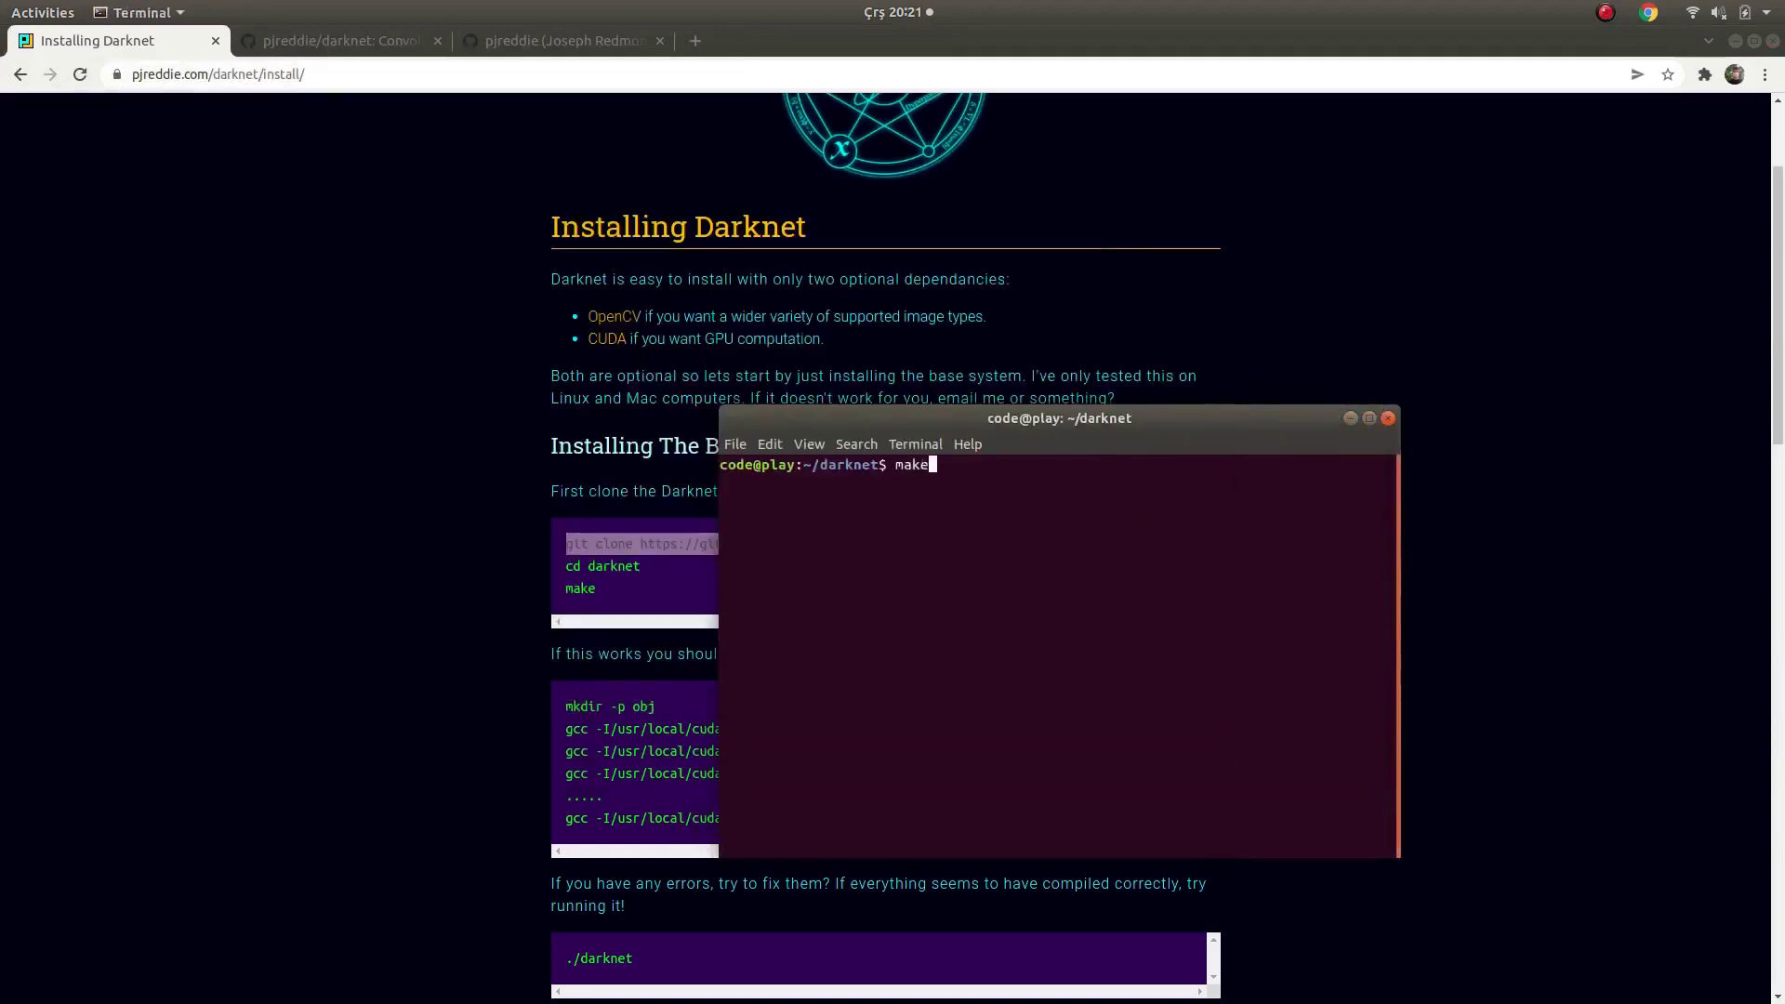
Run make in ~/darknet to compile the sources and link the darknet executable and libdarknet.a.
key("Return")
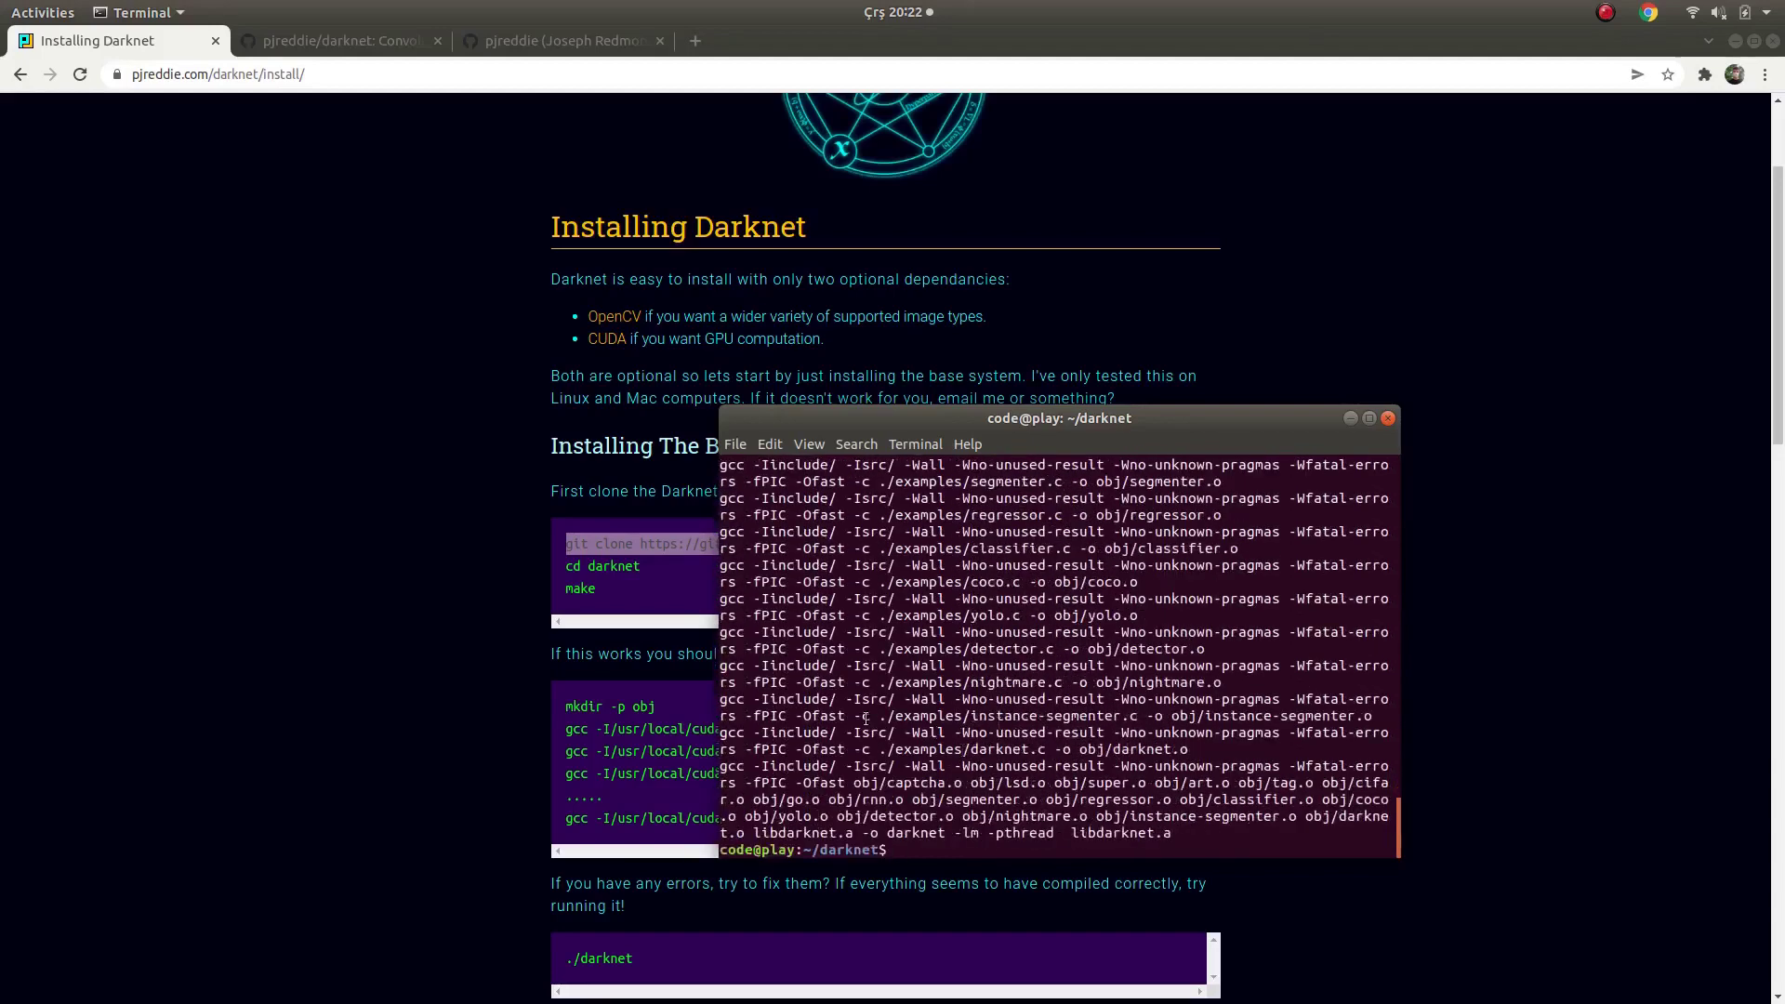
Hide the terminal and check Files for the darknet binary, libdarknet.a and libdarknet.so, then close it.
left_click(1348, 419)
mouse_move(3, 167)
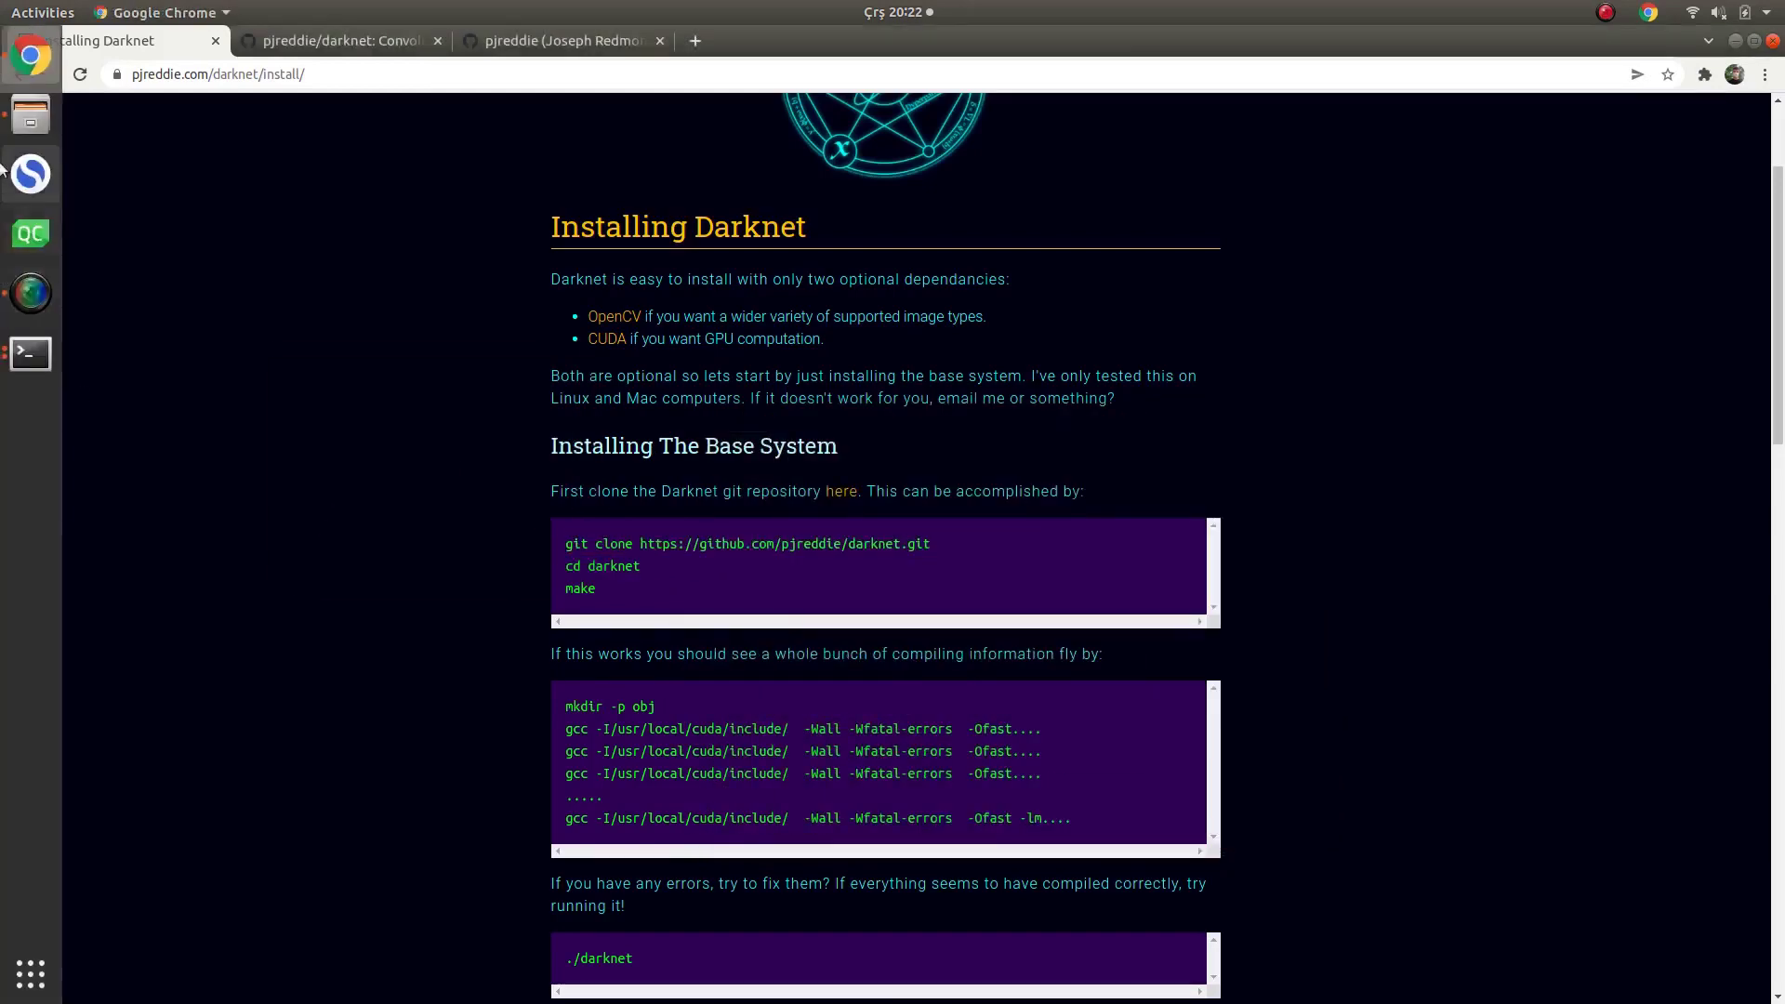
left_click(32, 114)
left_click_drag(852, 269, 986, 563)
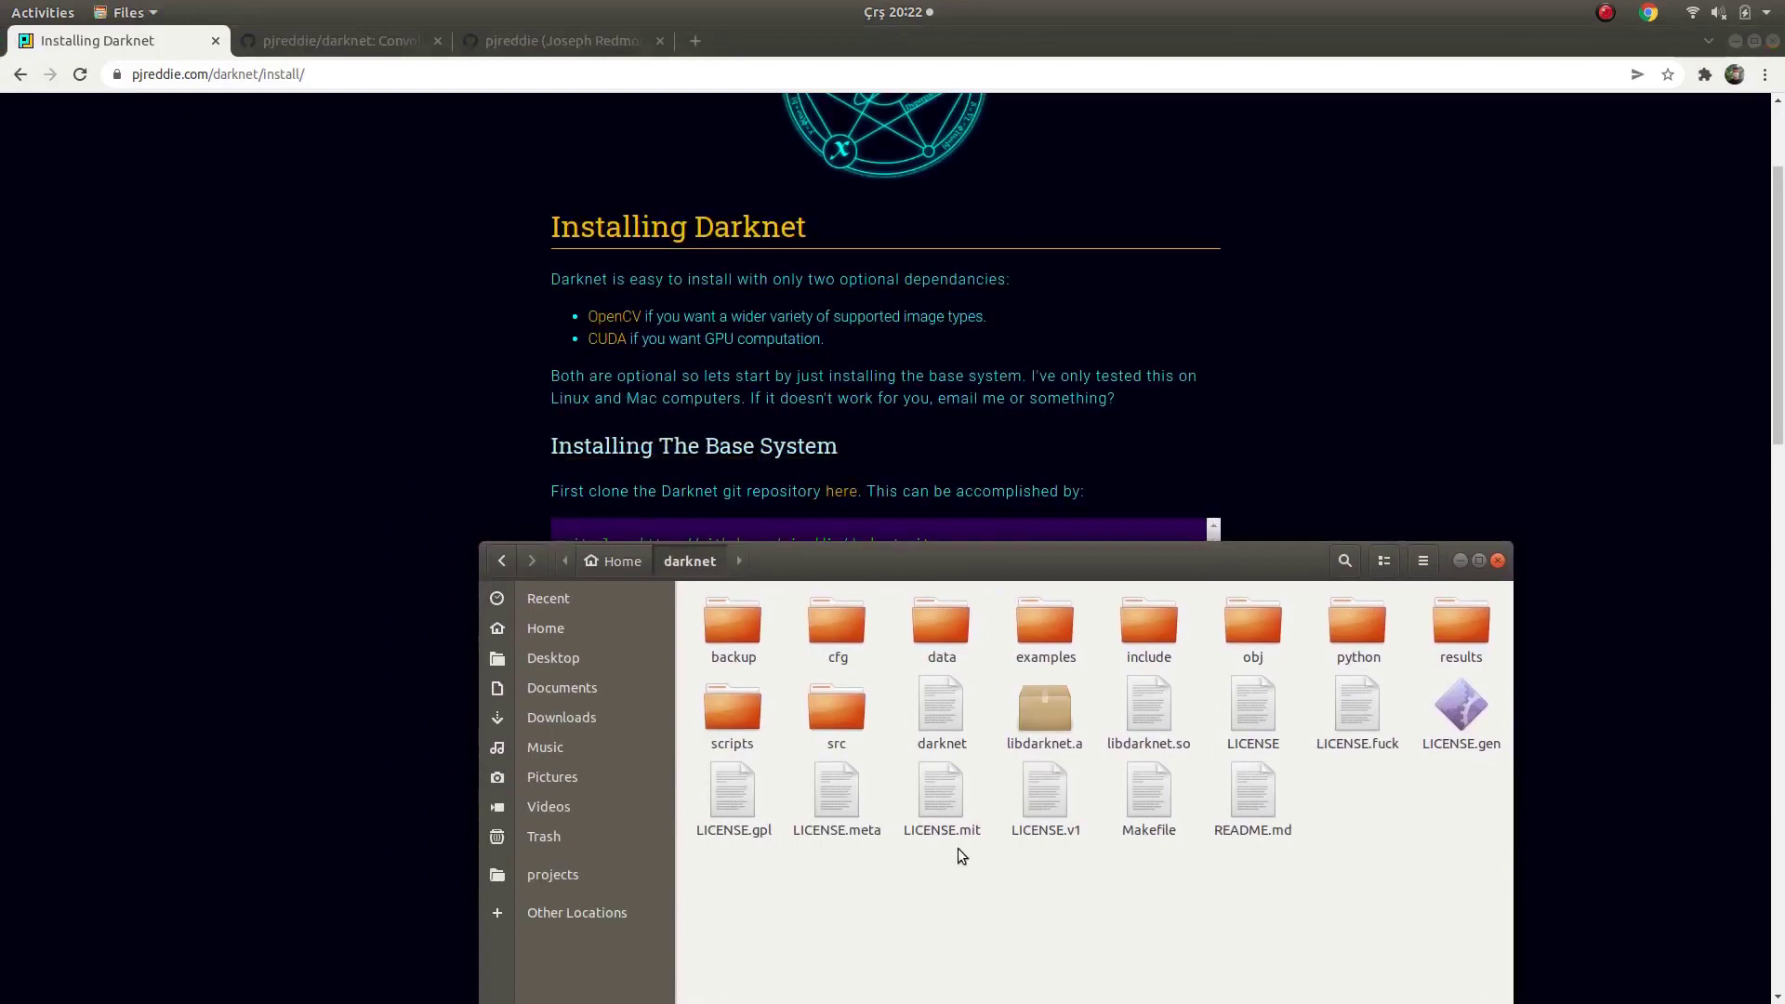
left_click_drag(1101, 566, 1336, 293)
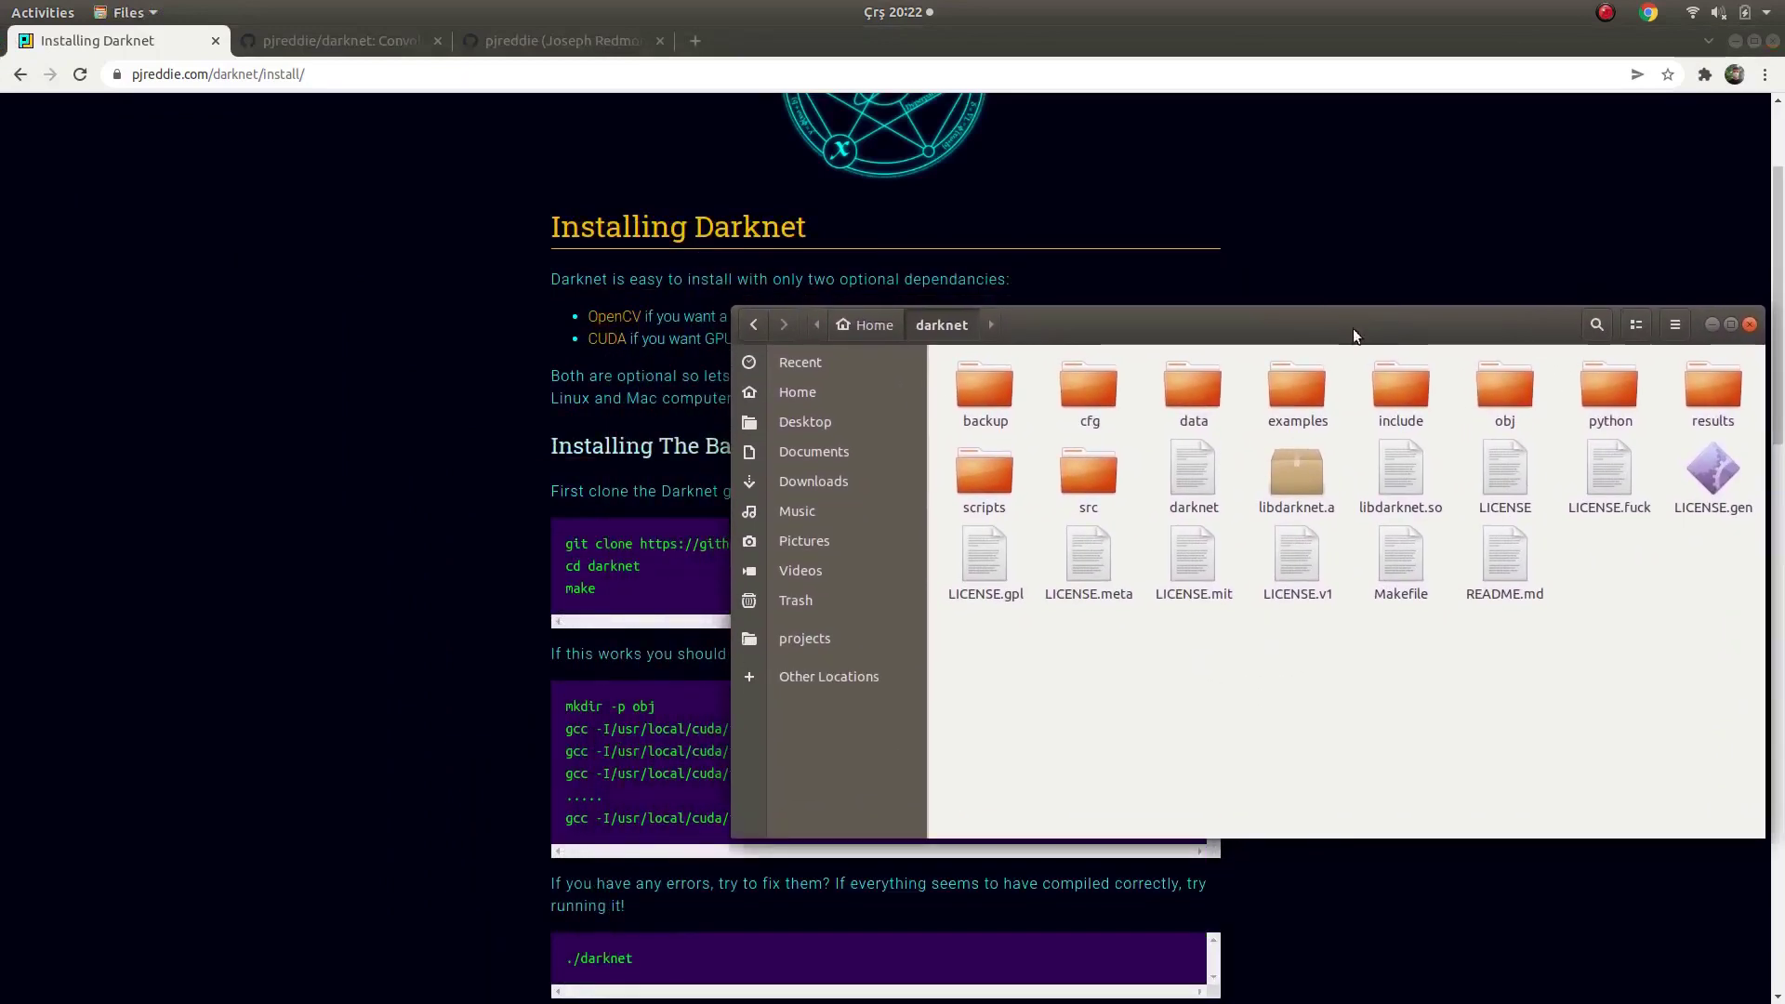
mouse_move(1336, 292)
left_mouse_down()
mouse_move(1242, 433)
mouse_move(1337, 339)
left_mouse_up()
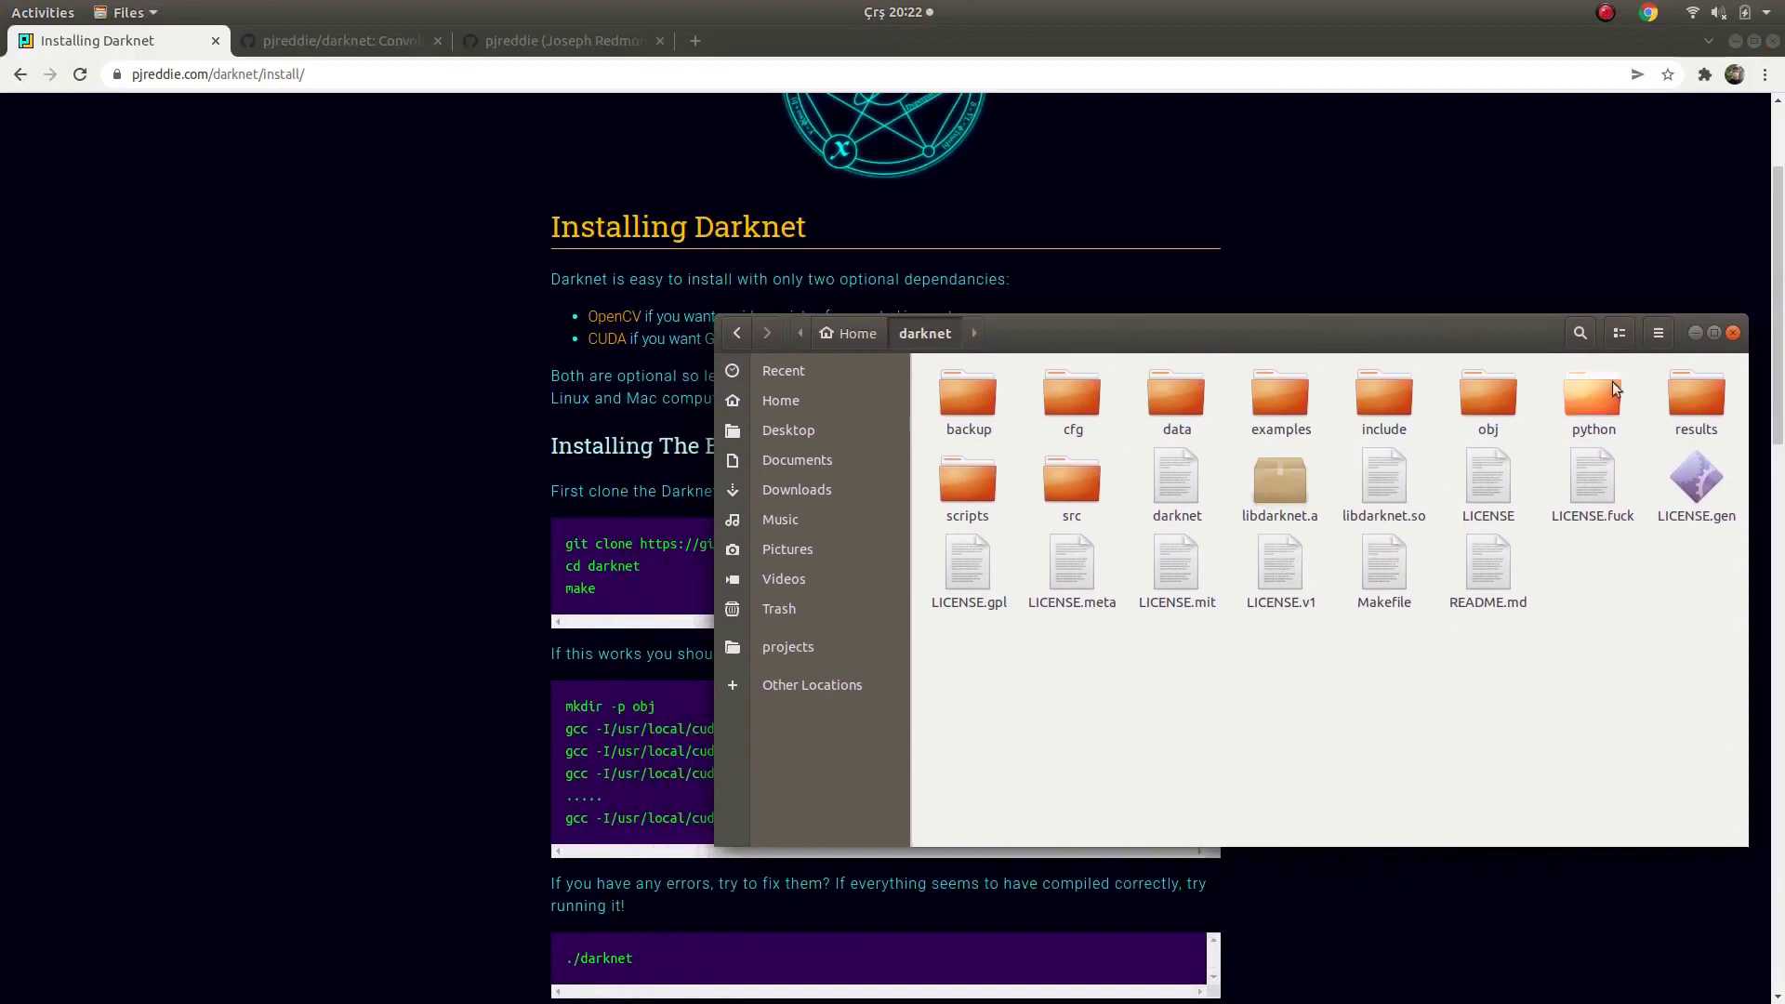
left_click(1732, 332)
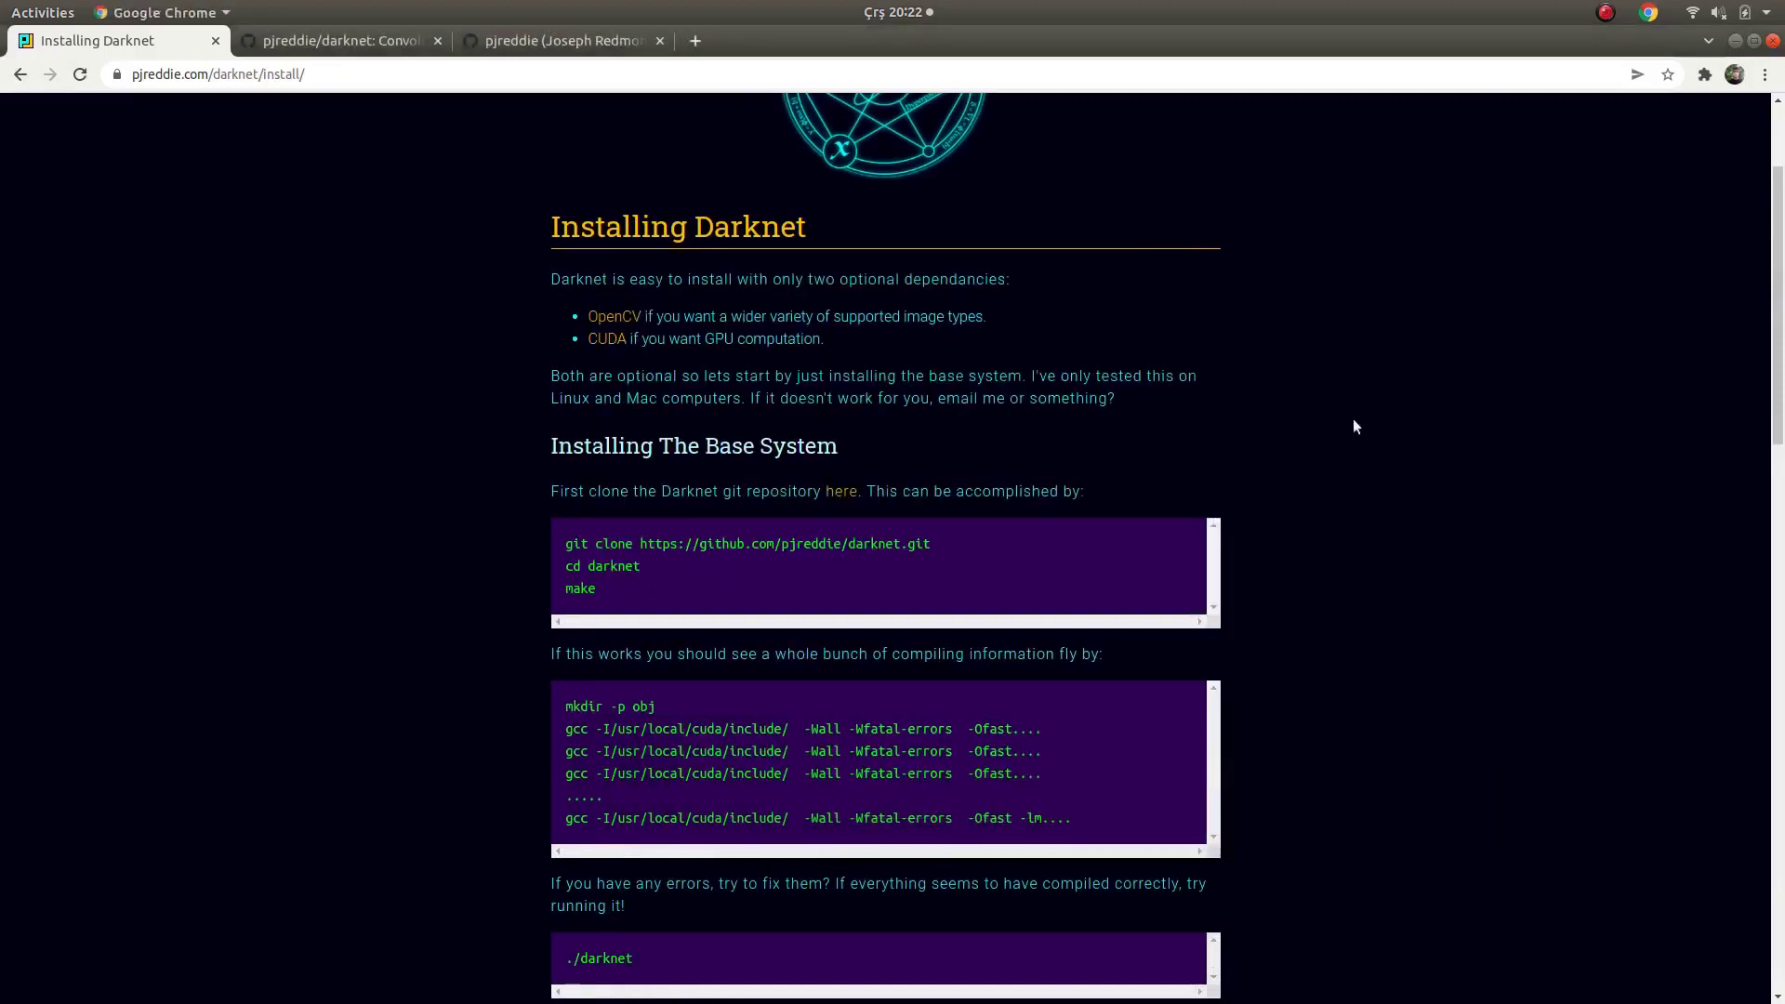